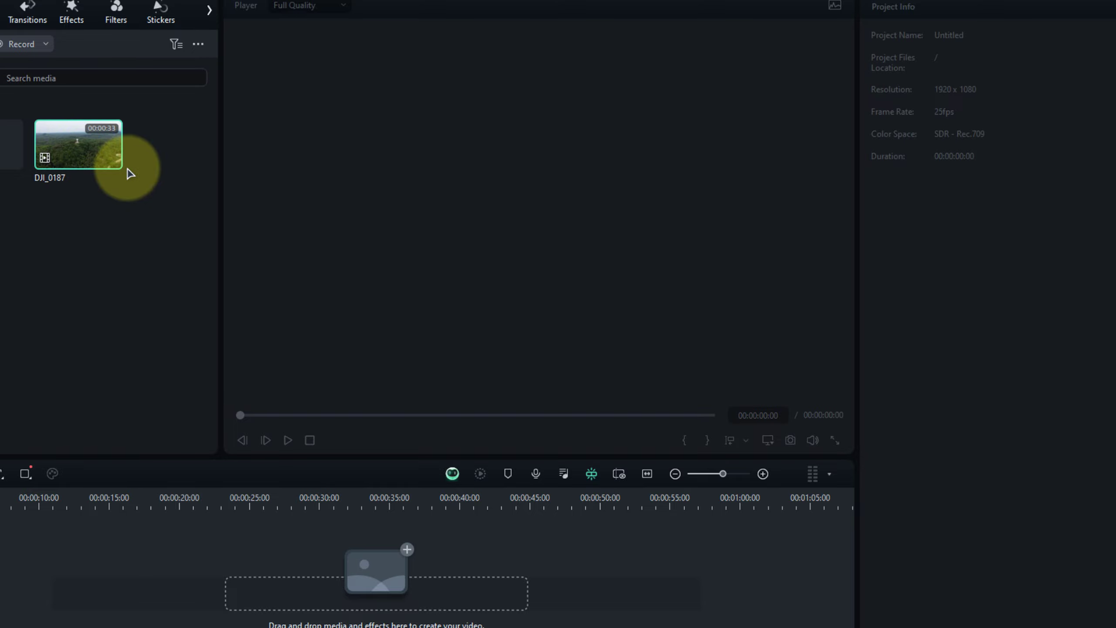
- Place the DJI_0187 clip at the start of the Video 1 track and match the project settings to the media
drag(73, 149, 0, 507)
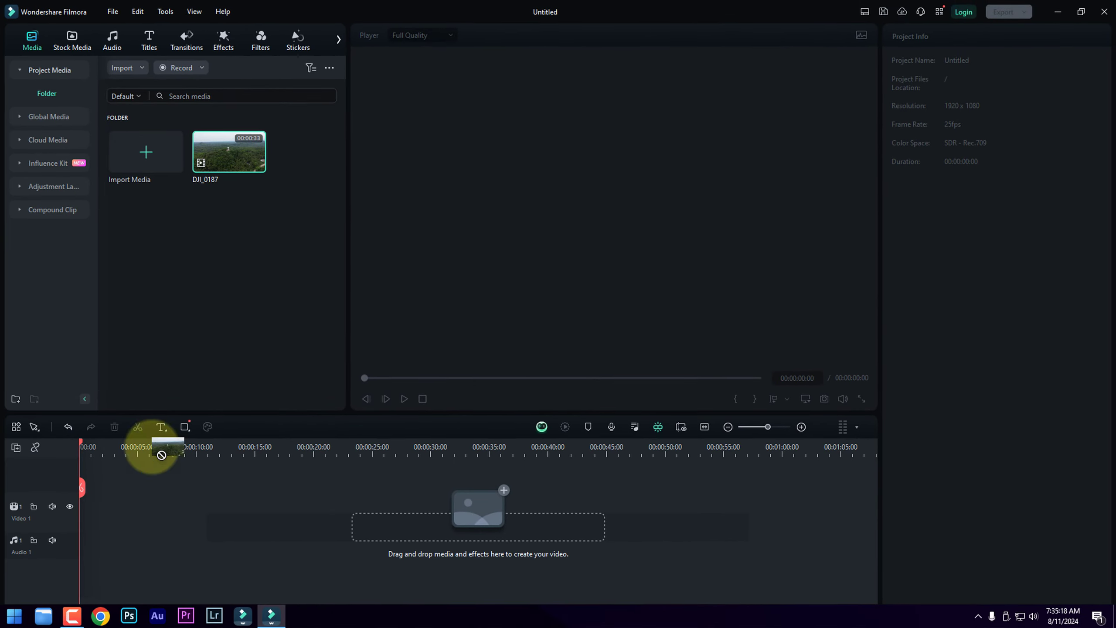
drag(162, 455, 88, 545)
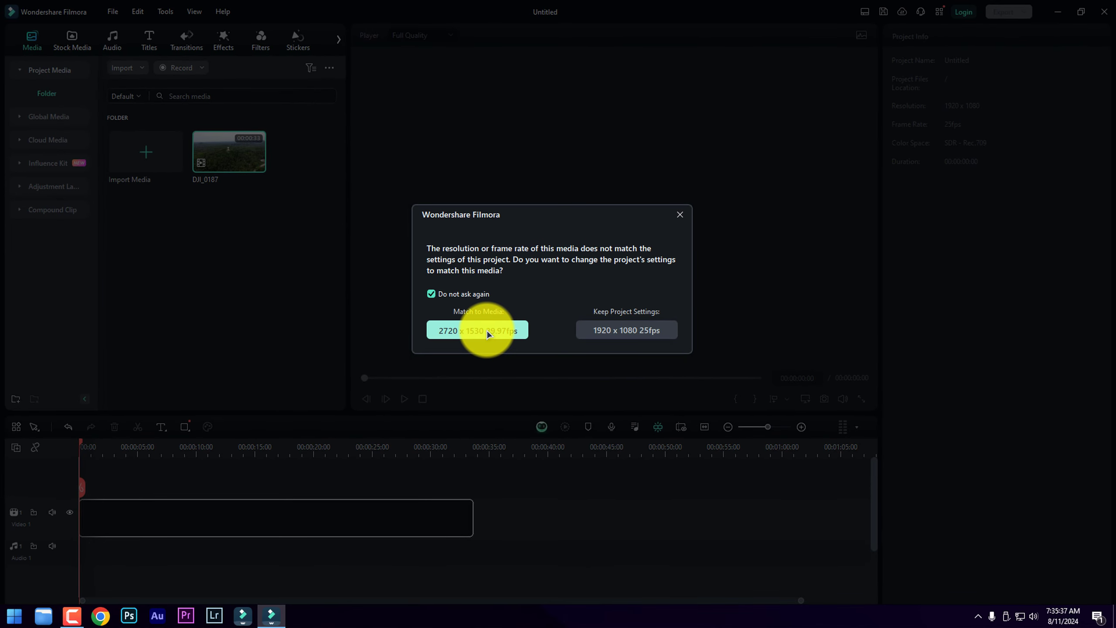
click(486, 330)
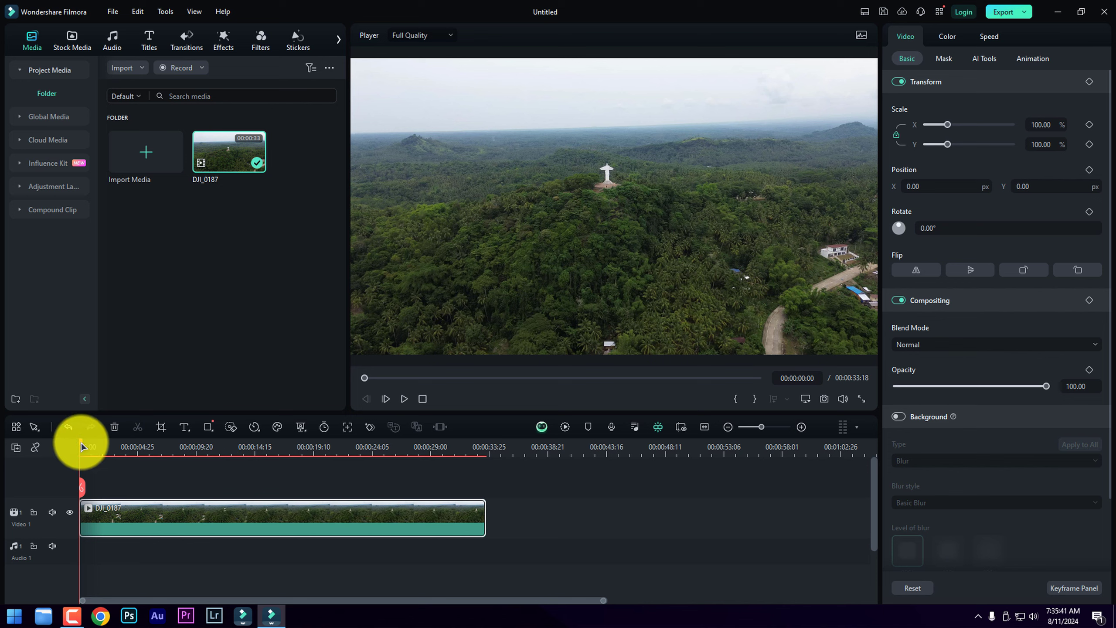
mouse_move(81, 447)
mouse_down()
mouse_move(301, 461)
mouse_move(81, 461)
mouse_up()
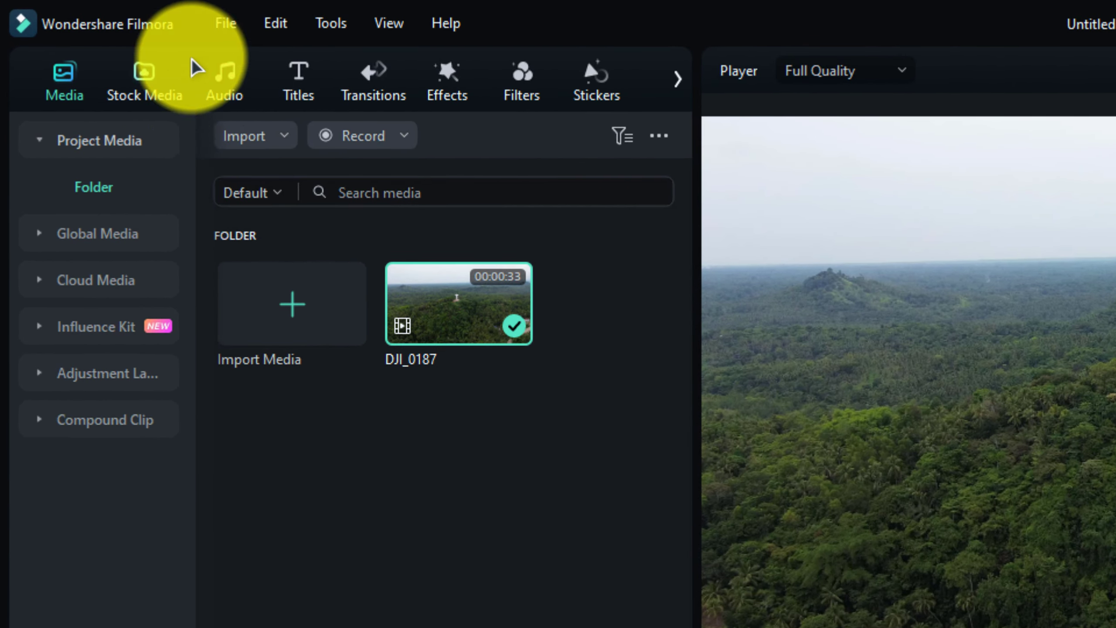
- Look through the trending clips in the stock media library
click(152, 84)
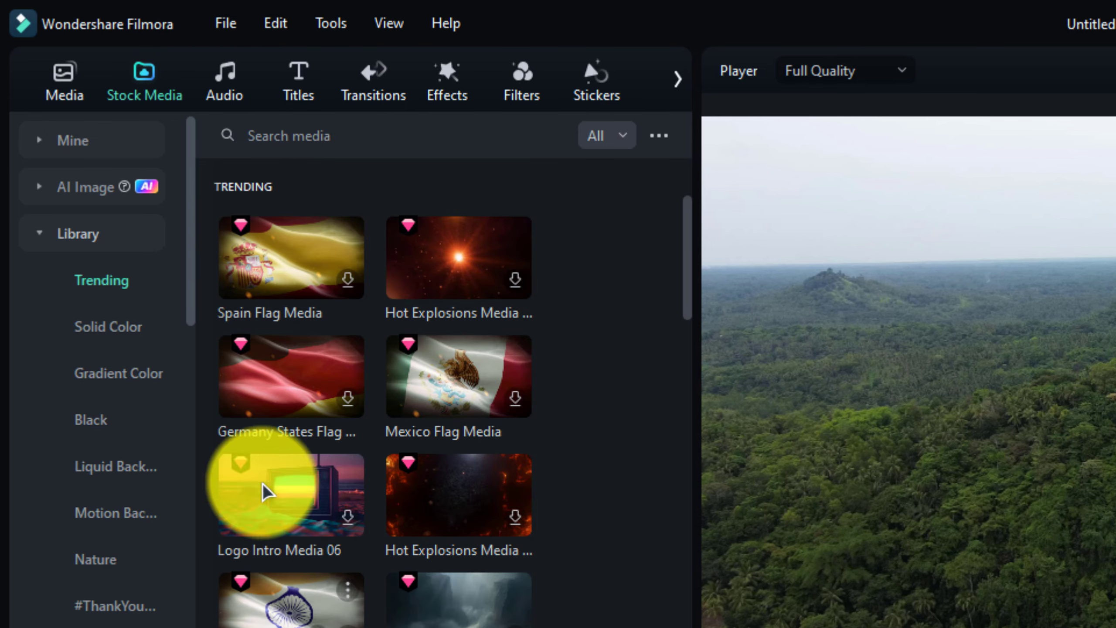
scroll(403, 563, down, 10)
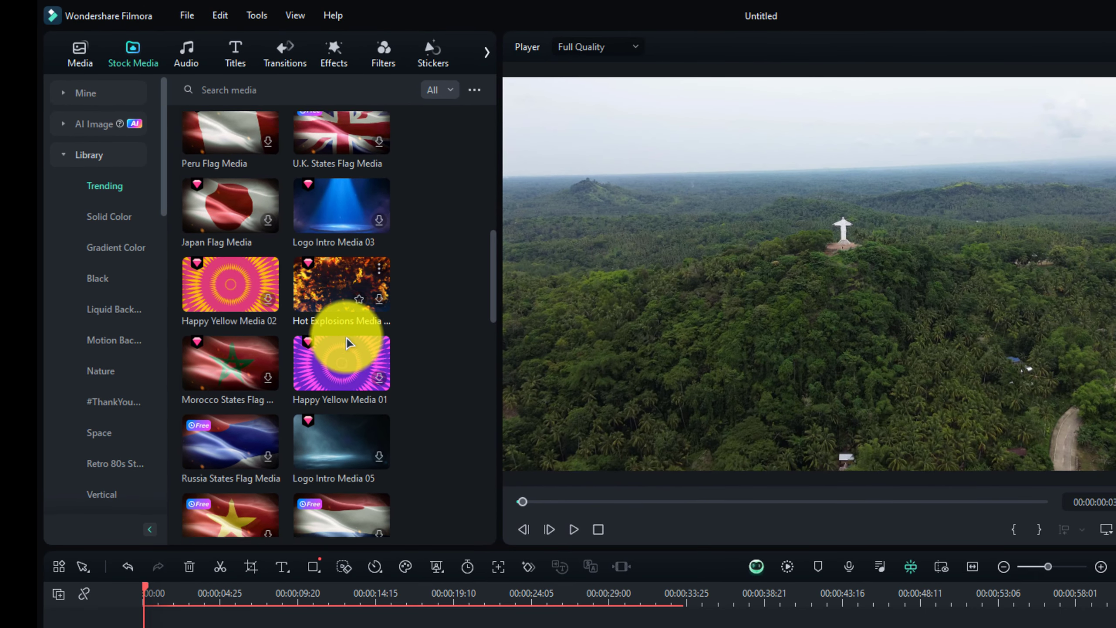
scroll(420, 515, down, 2)
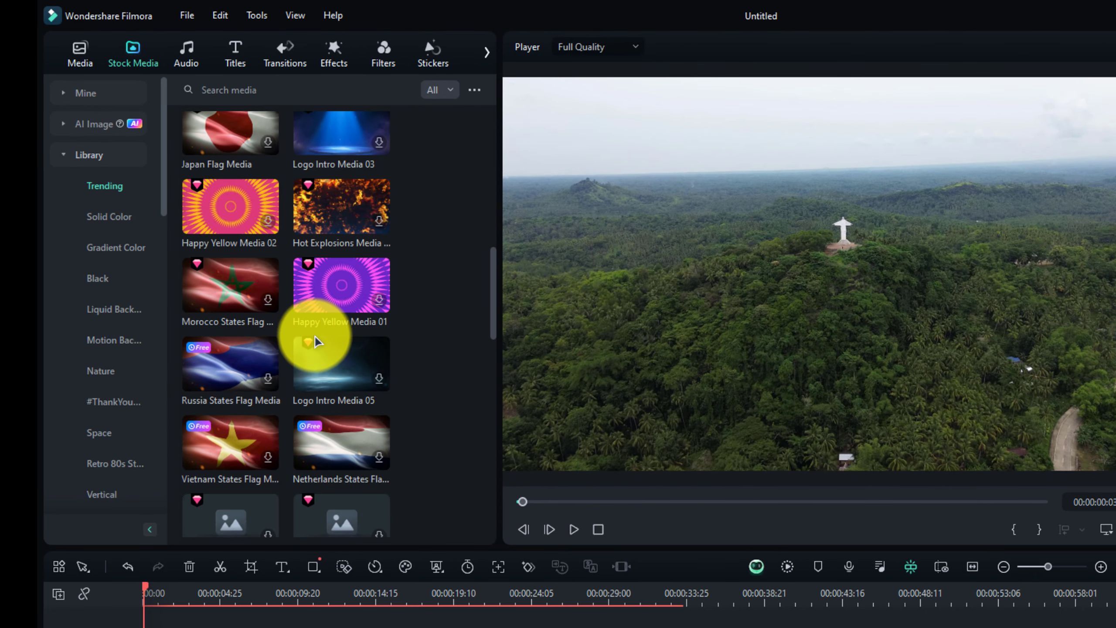
scroll(317, 343, up, 12)
scroll(317, 343, down, 20)
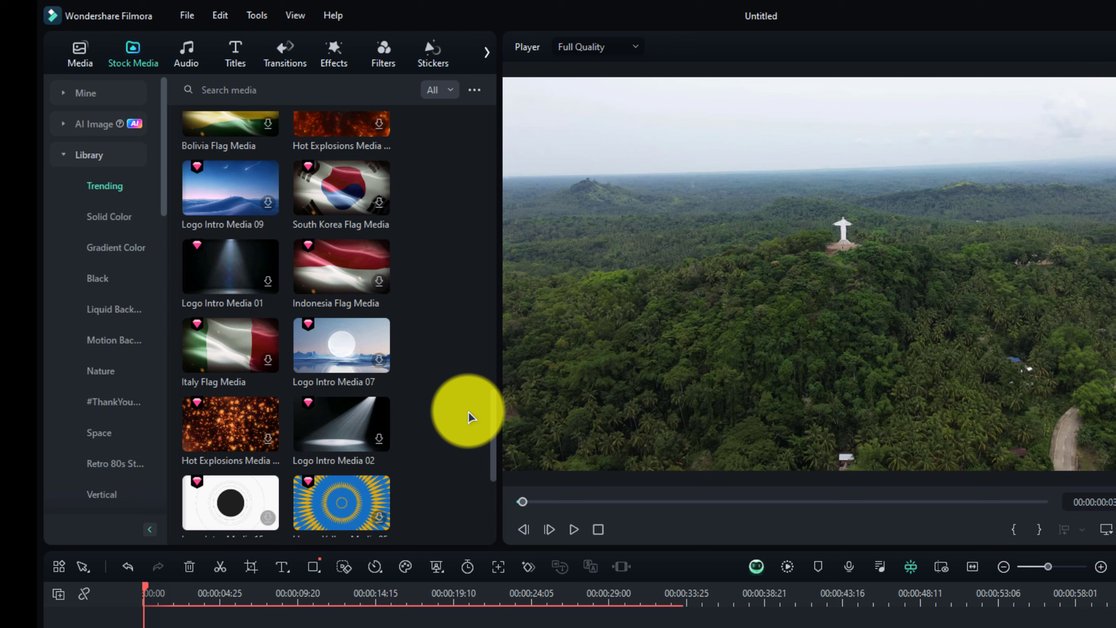
scroll(469, 416, up, 15)
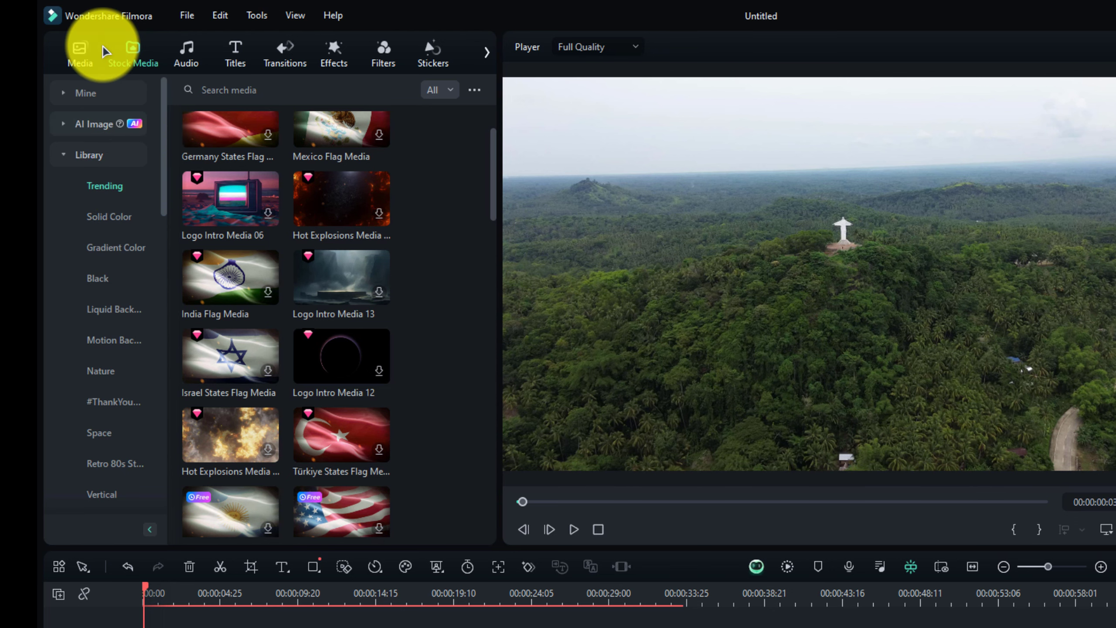
- Search the audio library for "wind"
click(187, 57)
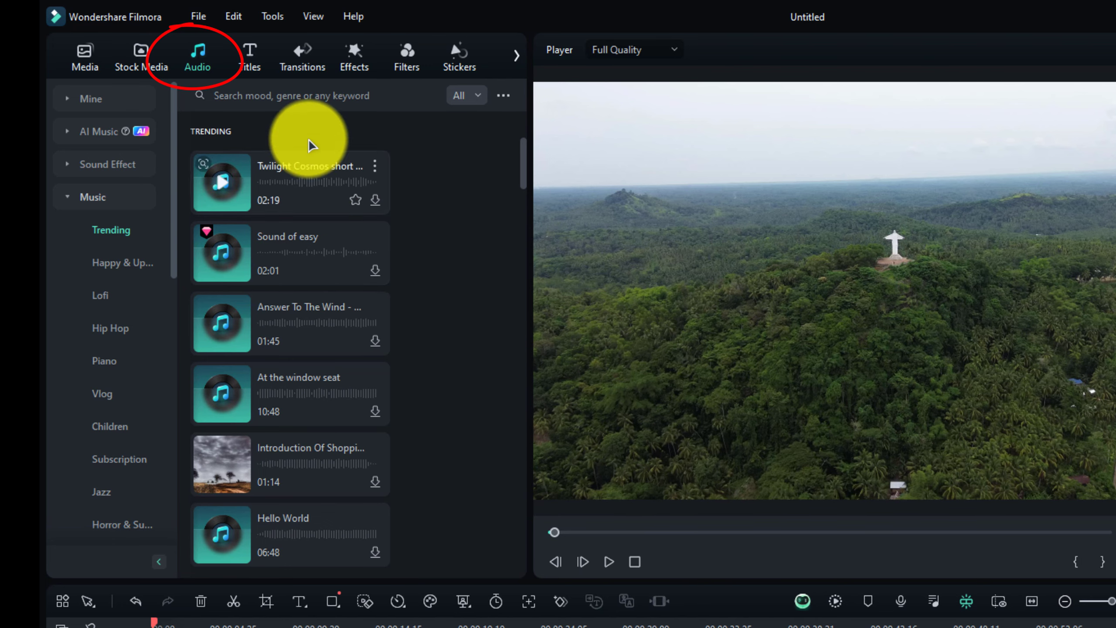
click(324, 96)
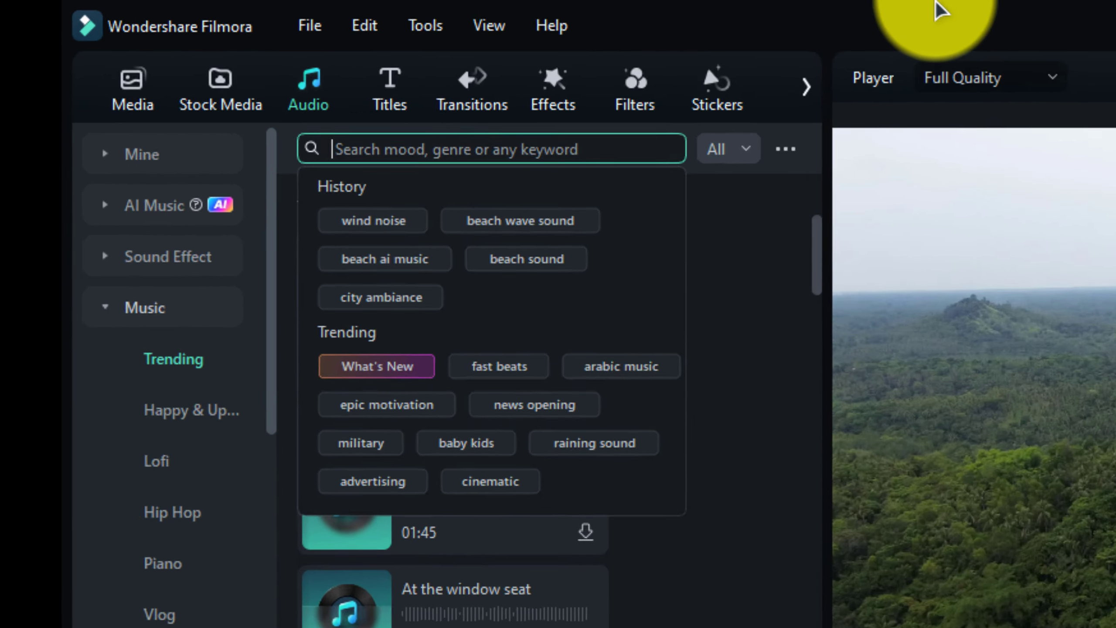
text(win)
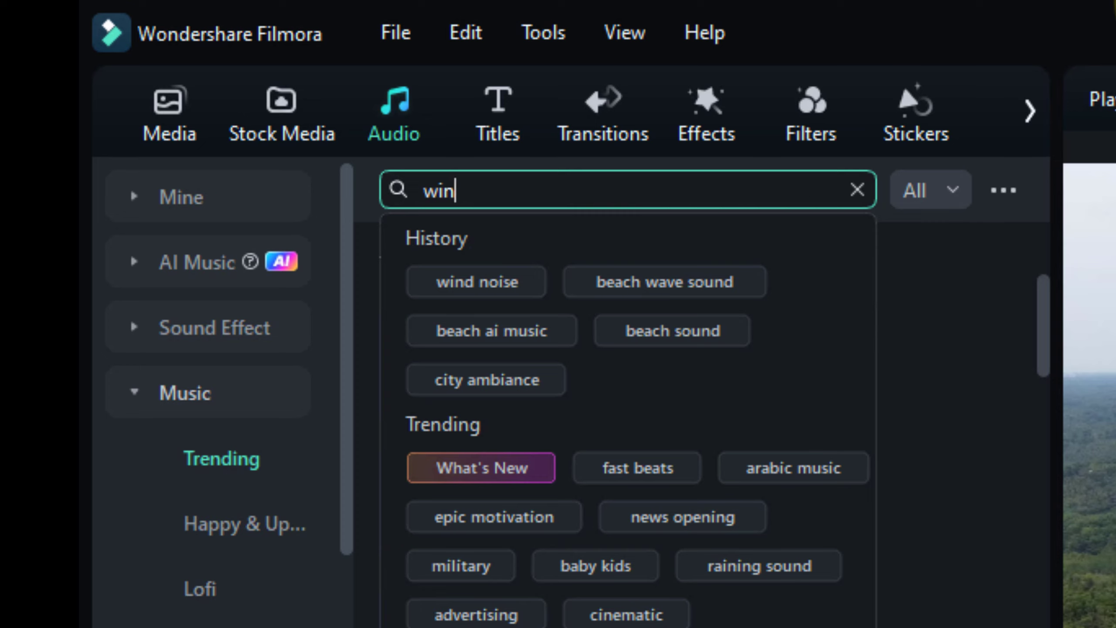
text(d)
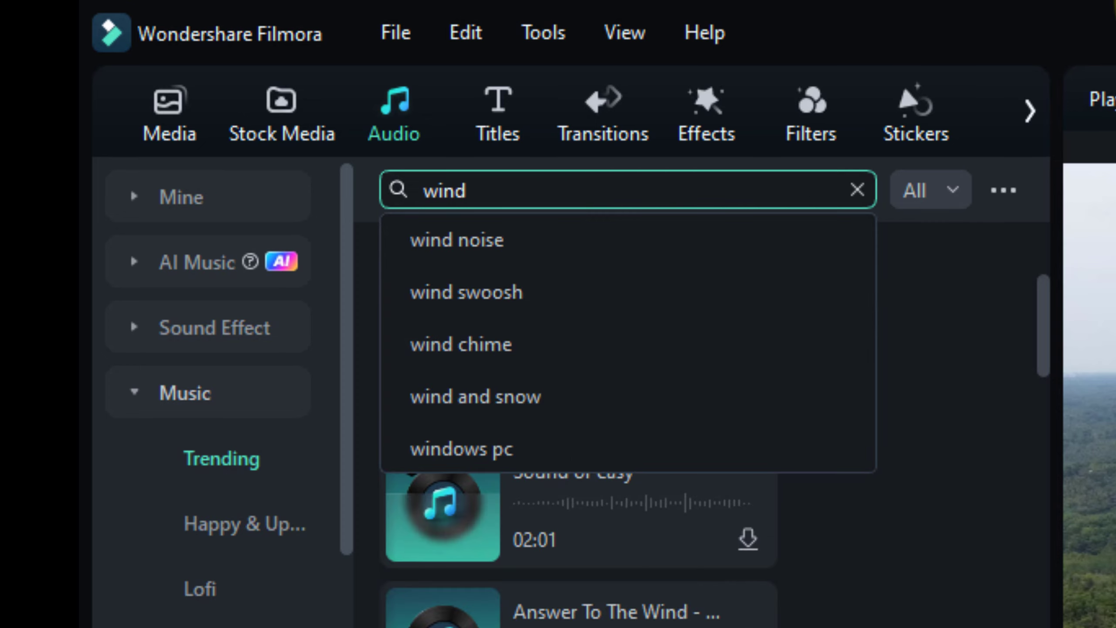
key(Return)
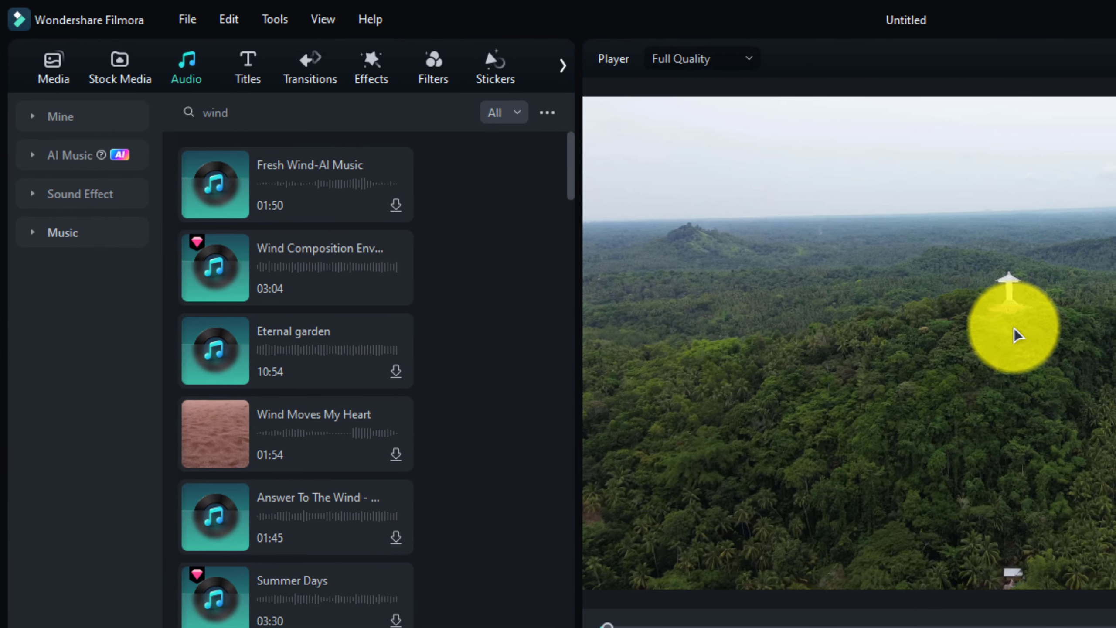
- Audition the first two wind tracks, add Wind Composition Environment 11 at the start of the Audio 1 track and play back the result
click(217, 192)
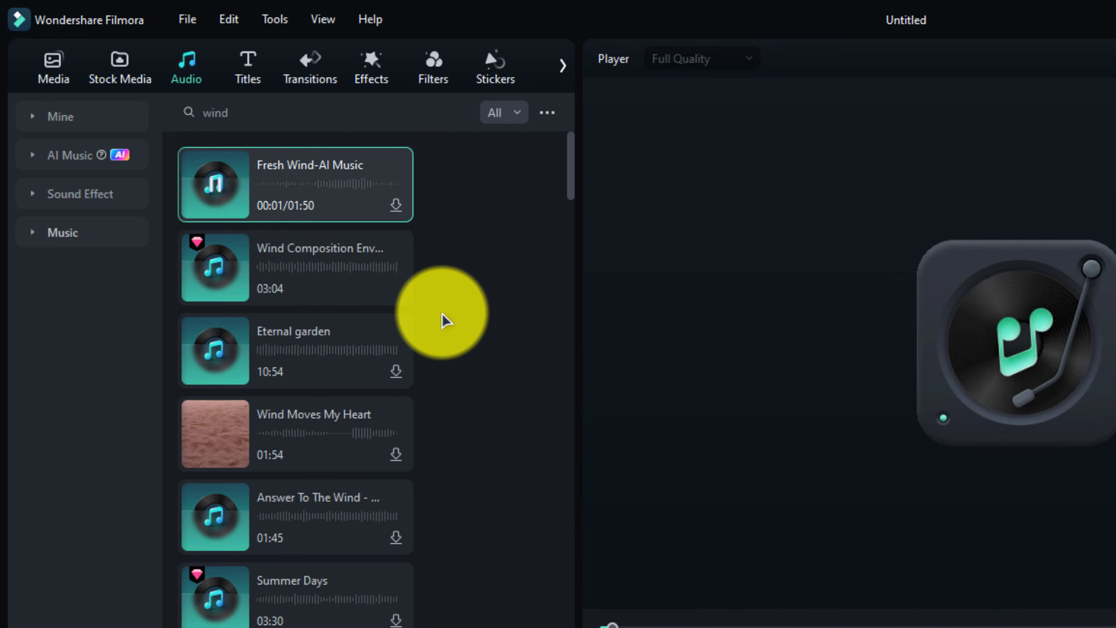
click(212, 267)
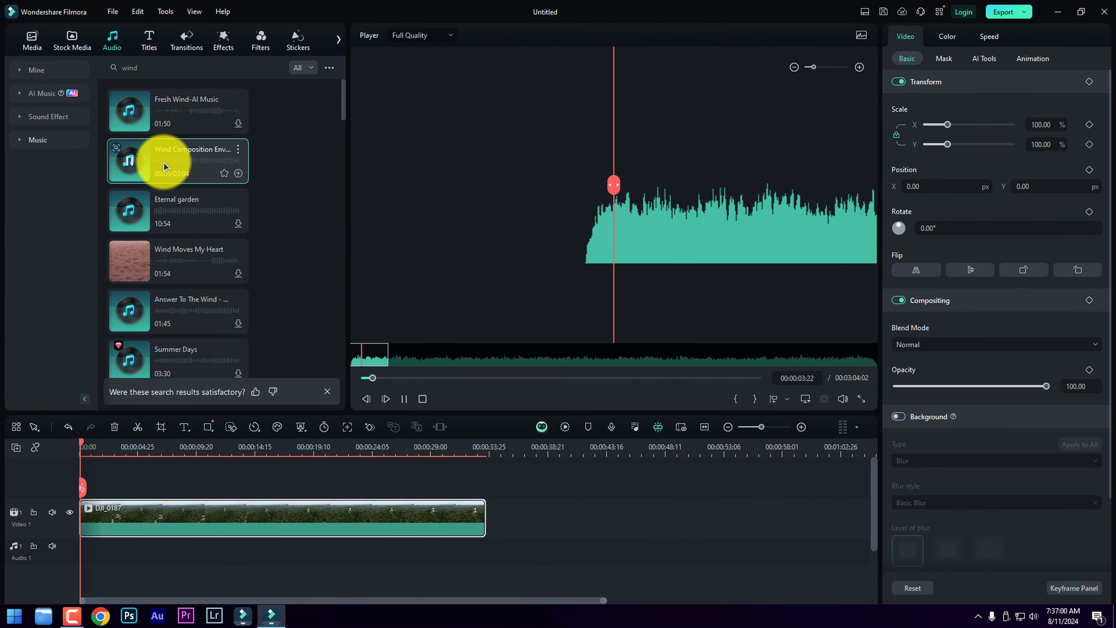
drag(164, 162, 171, 458)
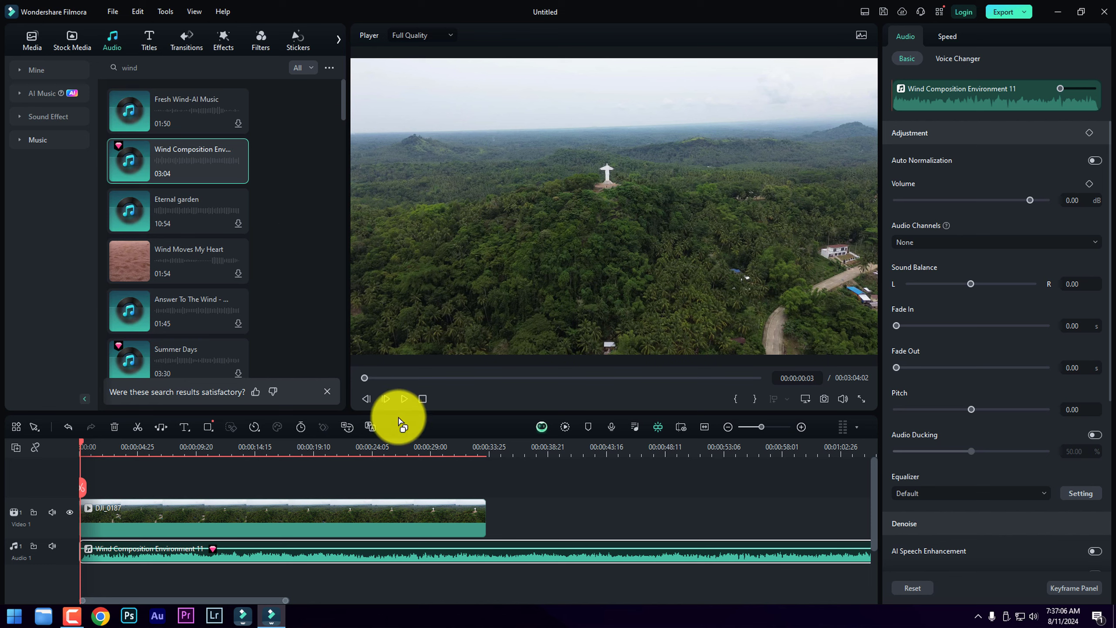
click(404, 399)
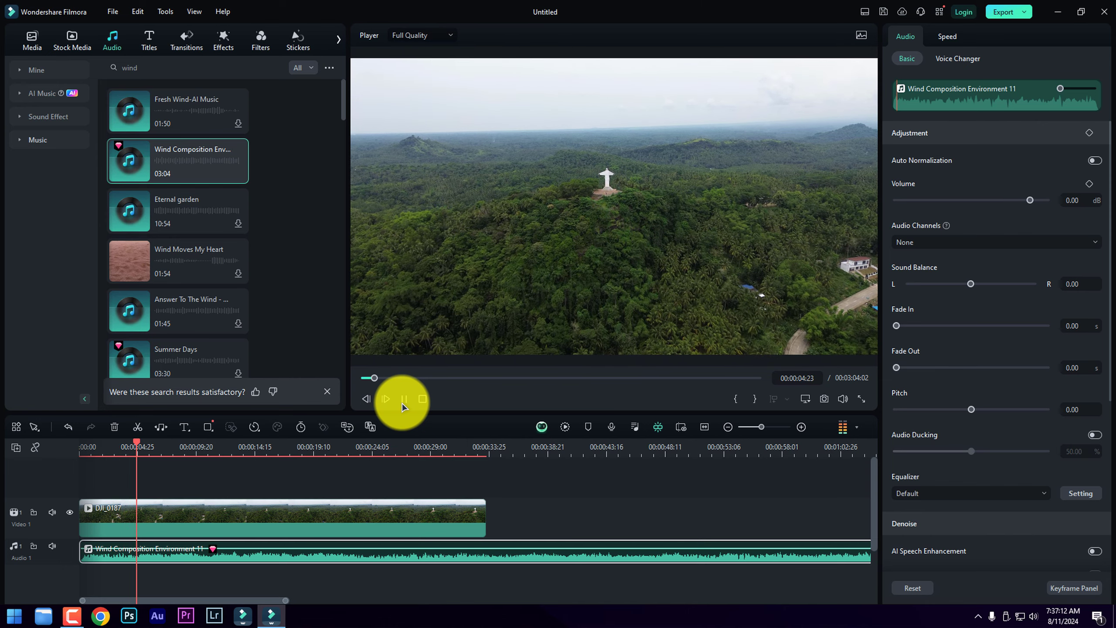
click(403, 403)
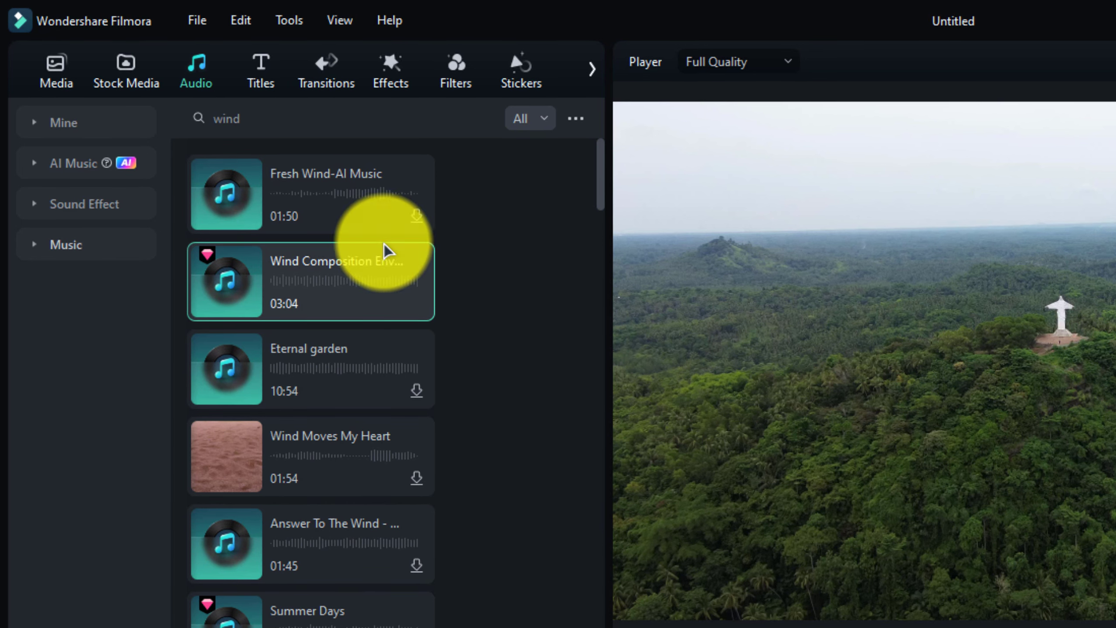
- Add the Default Title on a new track above the video clip, starting at about 00:00:06:03
click(261, 81)
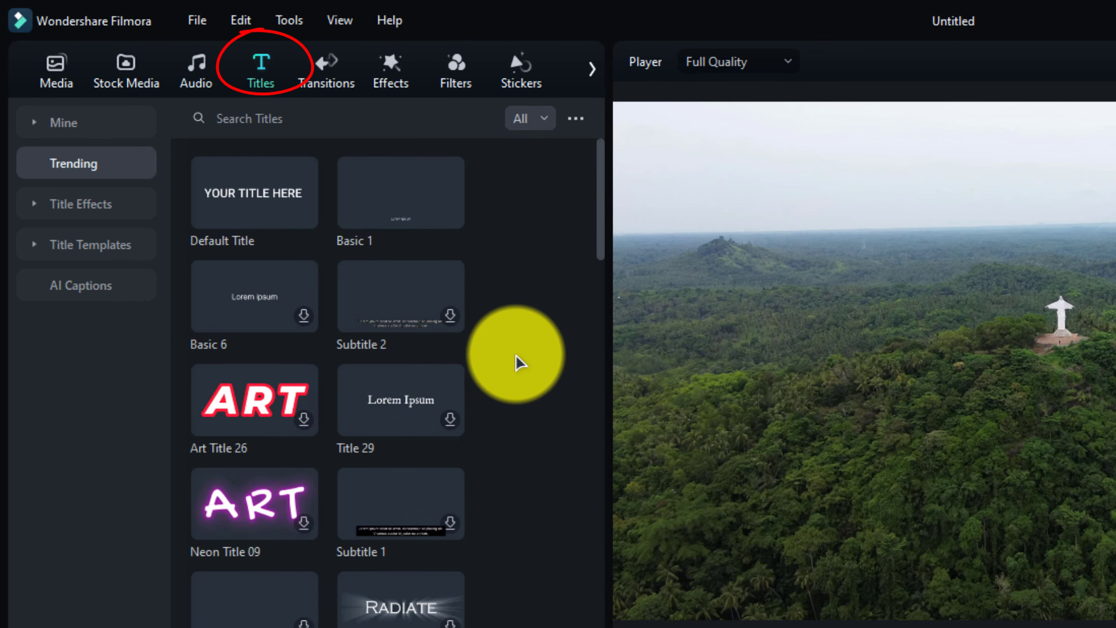
mouse_move(597, 223)
mouse_down()
mouse_move(593, 267)
mouse_move(593, 218)
mouse_up()
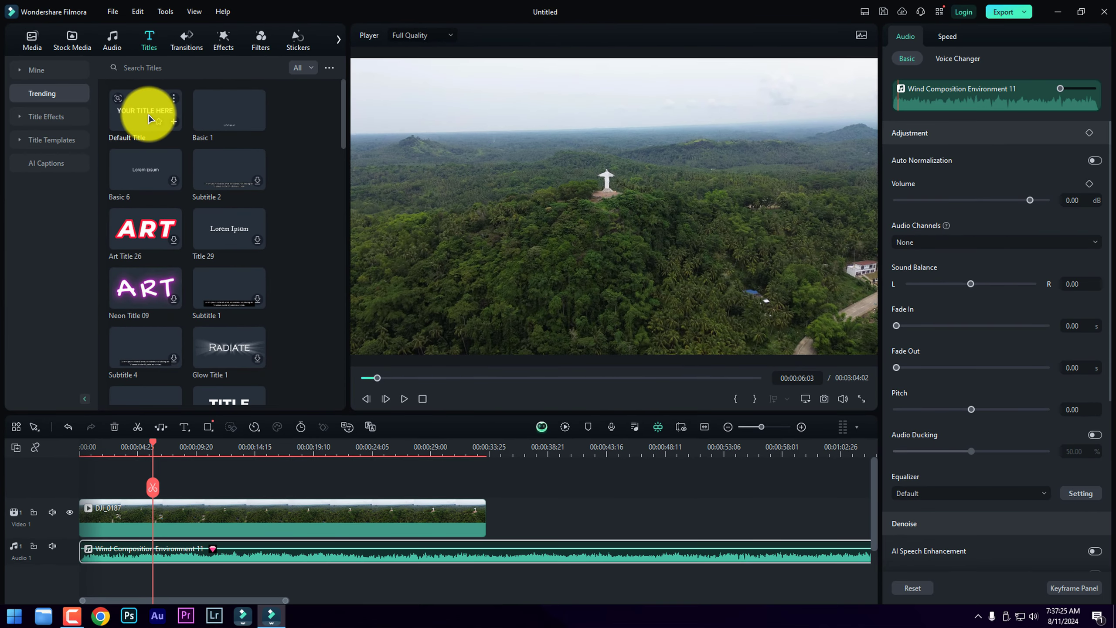
drag(149, 118, 196, 483)
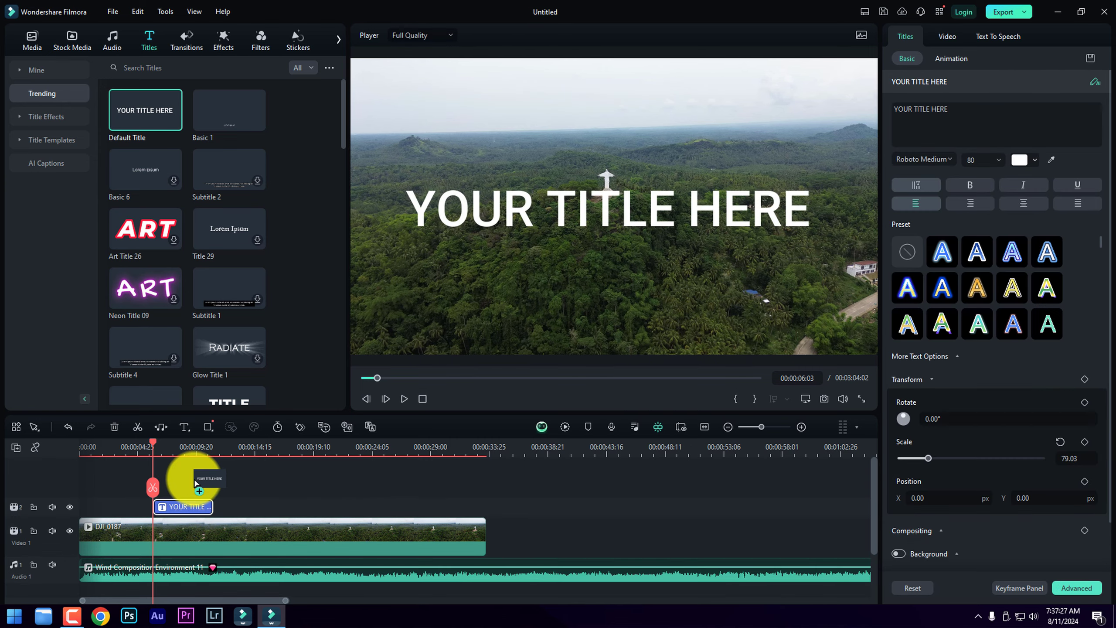
- Replace the title's placeholder text with "Caluya Shrine"
click(531, 203)
drag(976, 132, 847, 133)
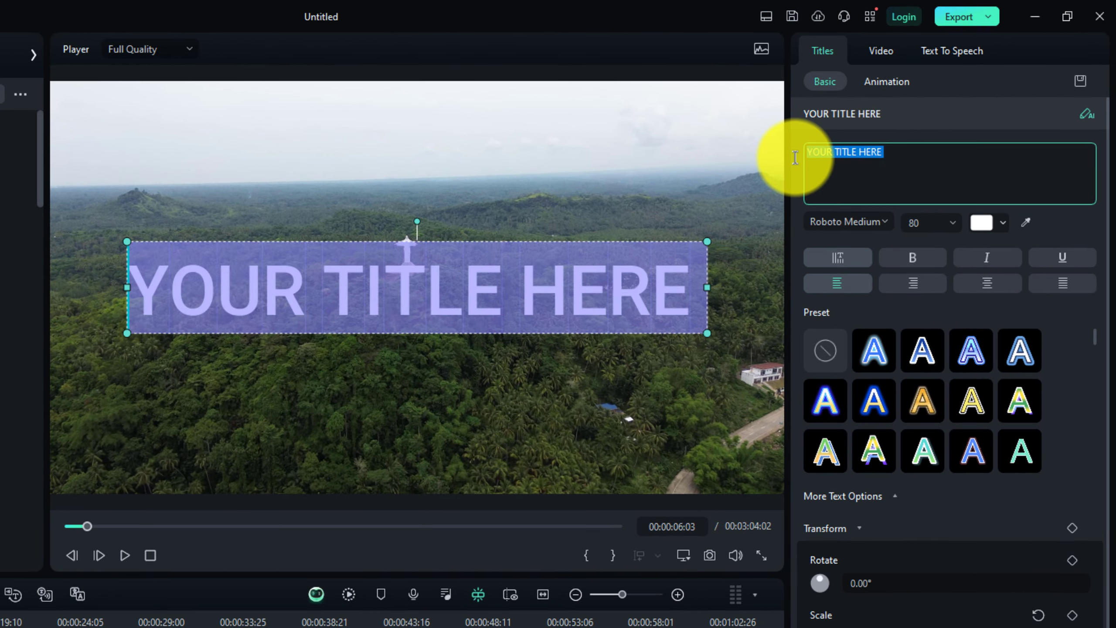
key(BackSpace)
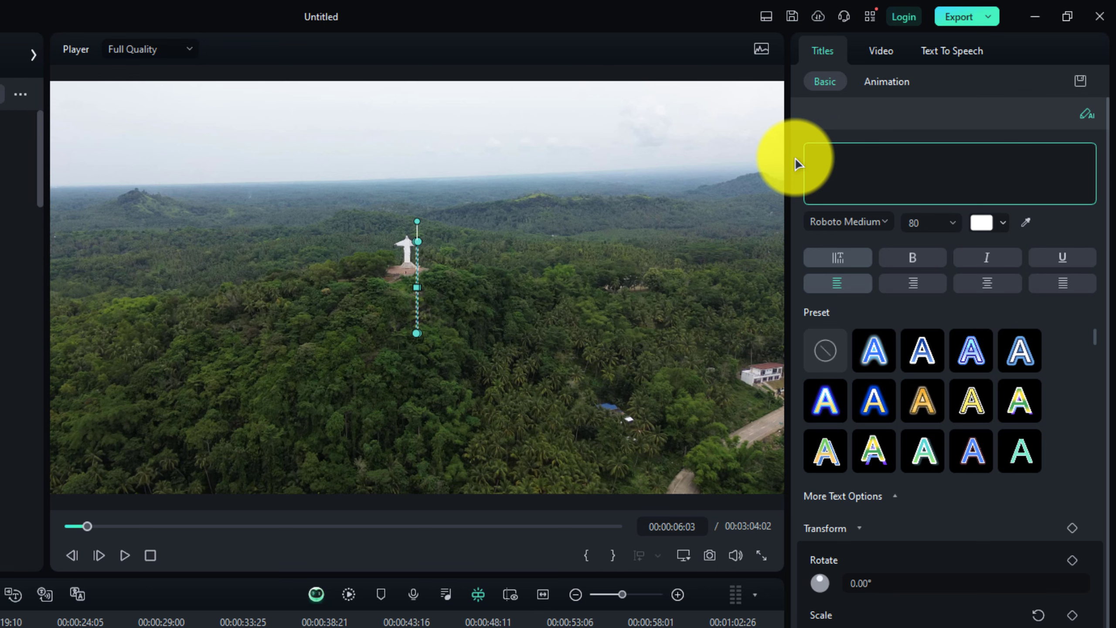
text(Caluy)
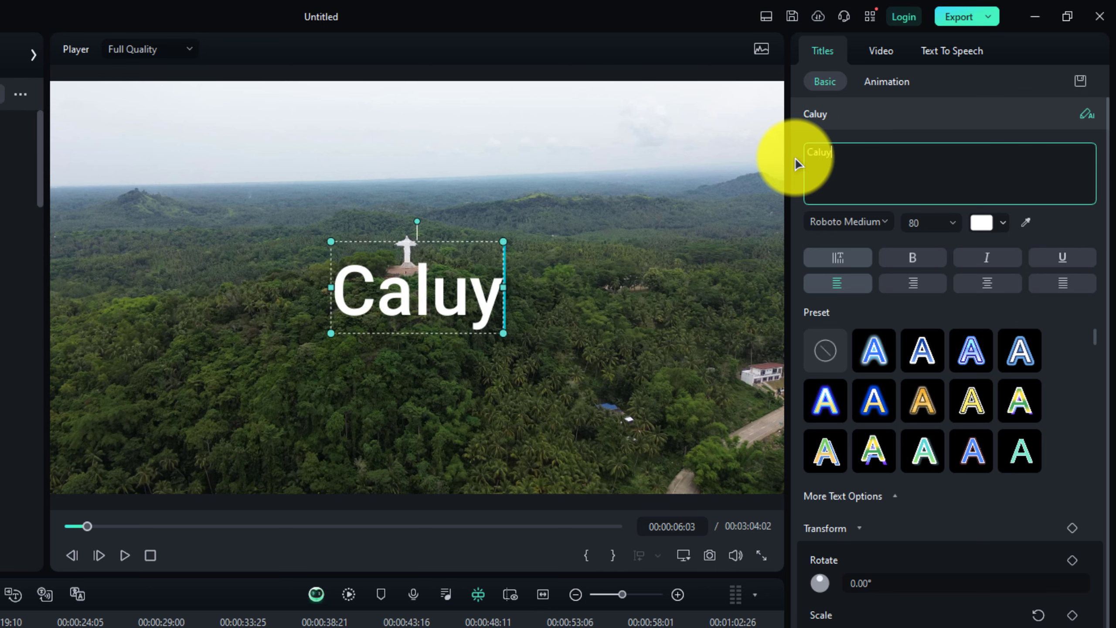
text(a shrine)
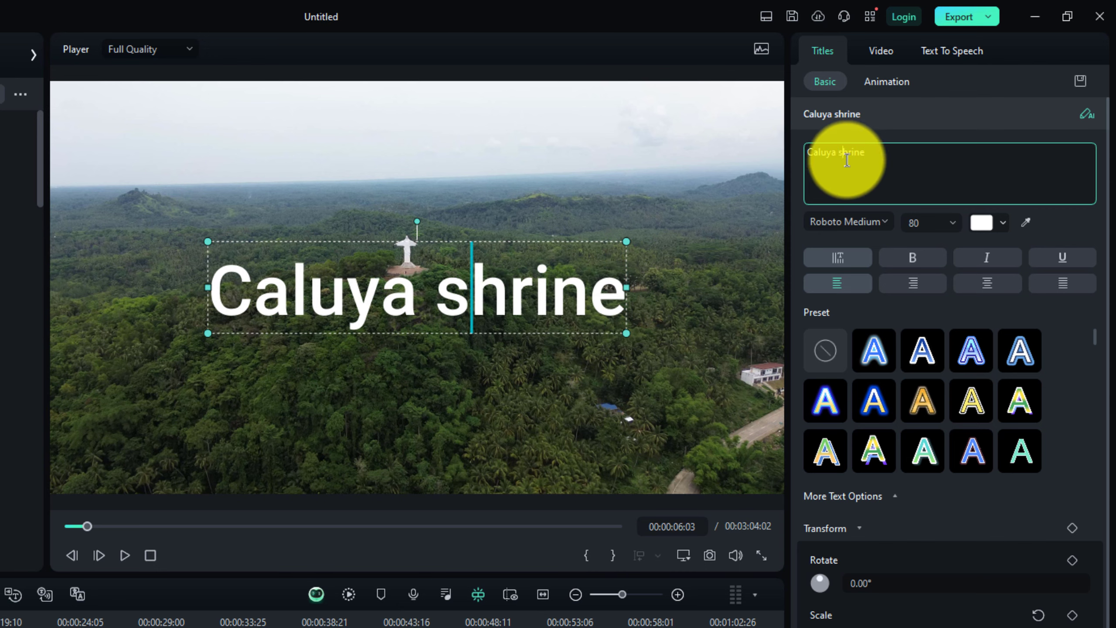
key(BackSpace)
text(S)
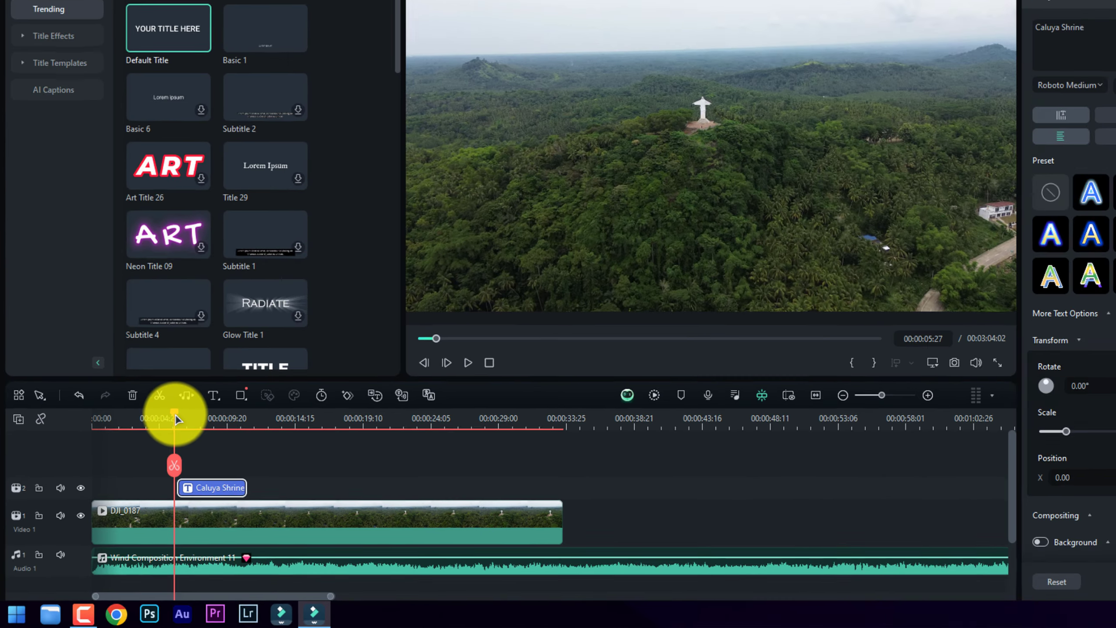
- Apply the gold outlined text preset to the Caluya Shrine title and check it in the preview
drag(176, 420, 199, 453)
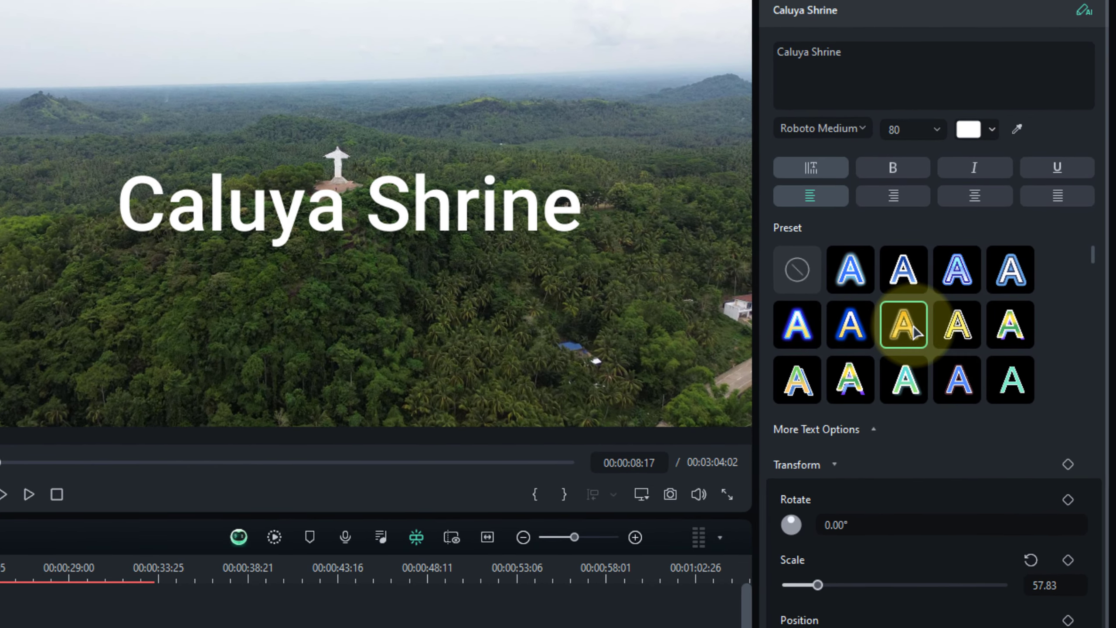
click(912, 329)
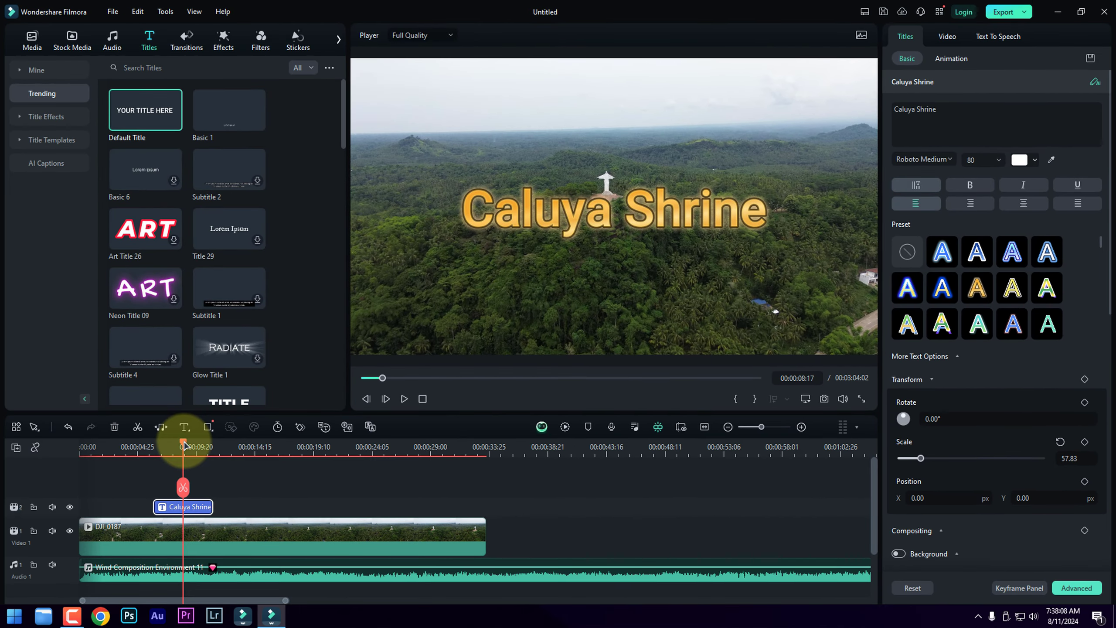
mouse_move(194, 444)
mouse_down()
mouse_move(237, 442)
mouse_move(188, 441)
mouse_up()
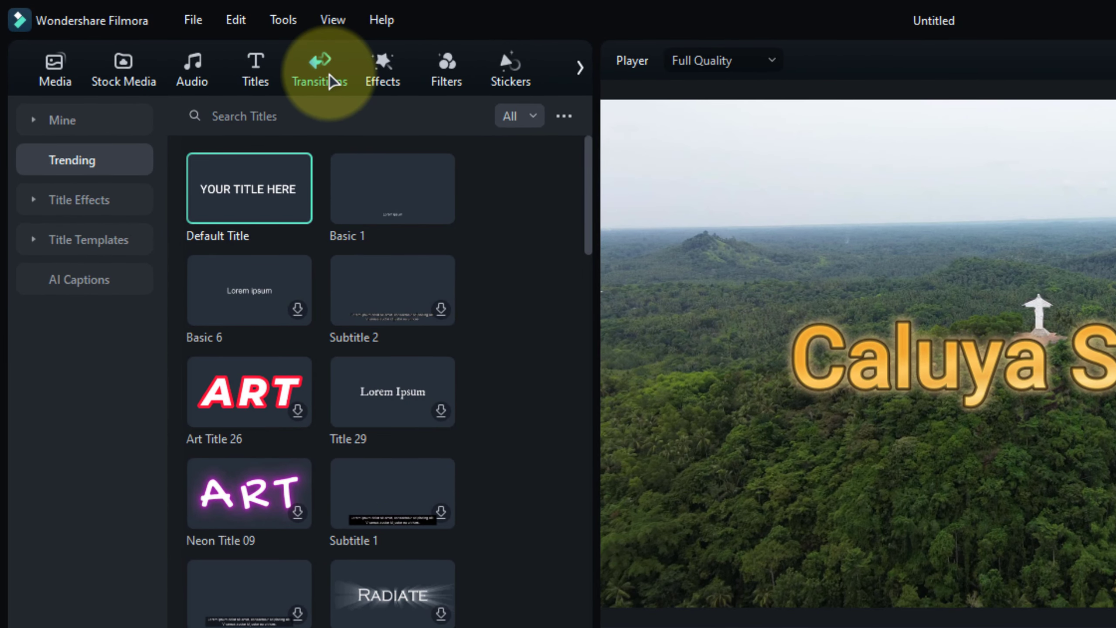
- Browse the trending effects in the transitions library
click(261, 59)
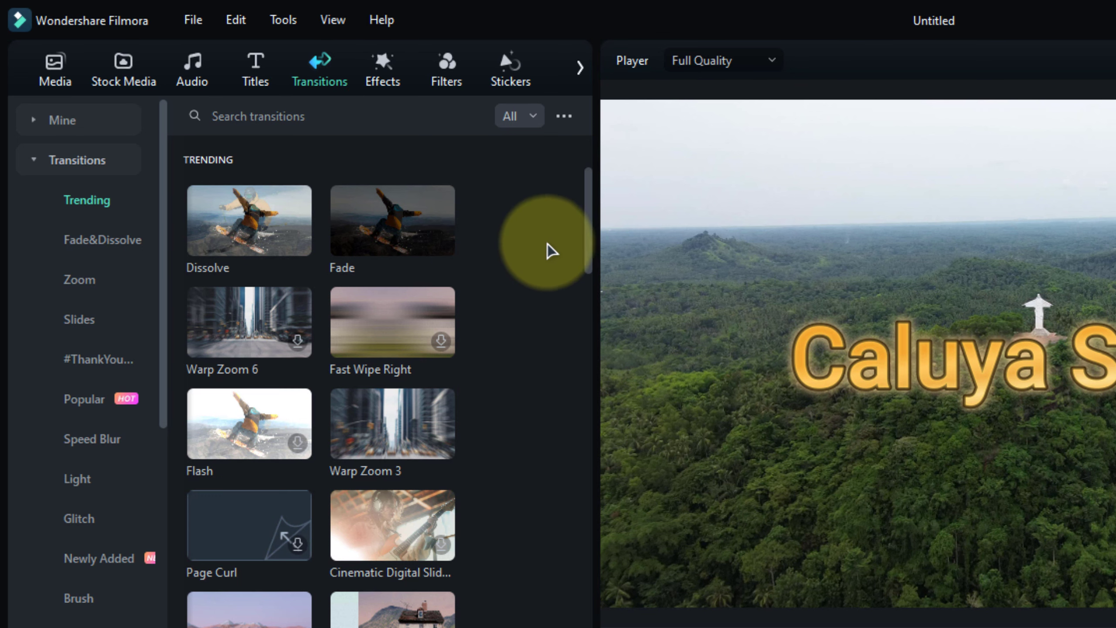
mouse_move(592, 240)
mouse_down()
mouse_move(570, 482)
mouse_move(591, 231)
mouse_up()
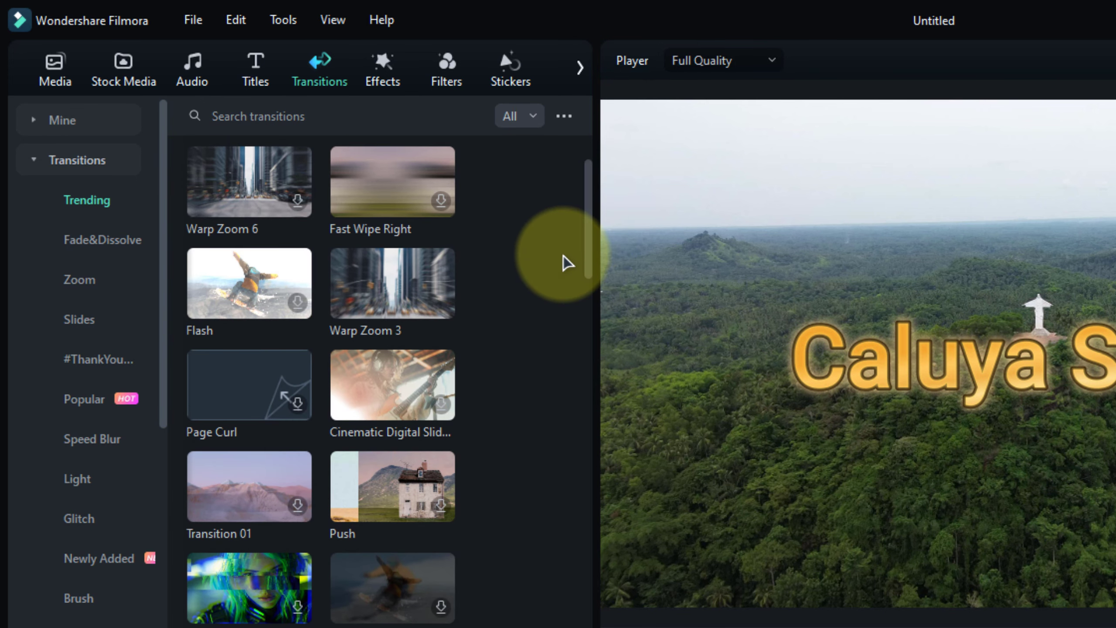
scroll(553, 300, up, 2)
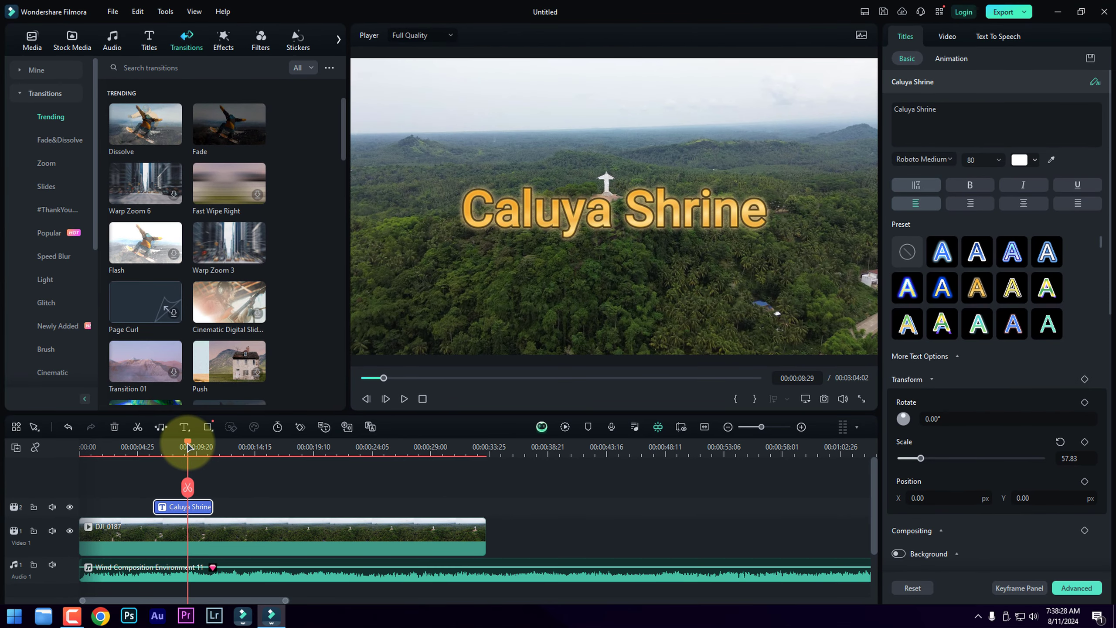
- Split the DJI_0187 video clip at 00:00:14:14 and again at 00:00:26:05
drag(208, 447, 255, 442)
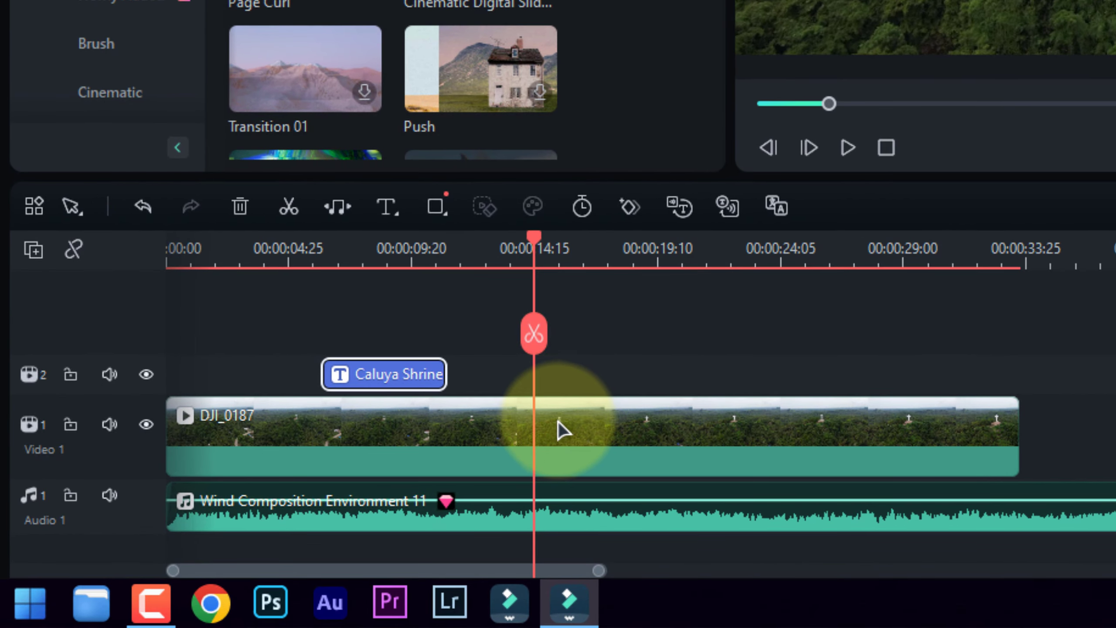
click(549, 430)
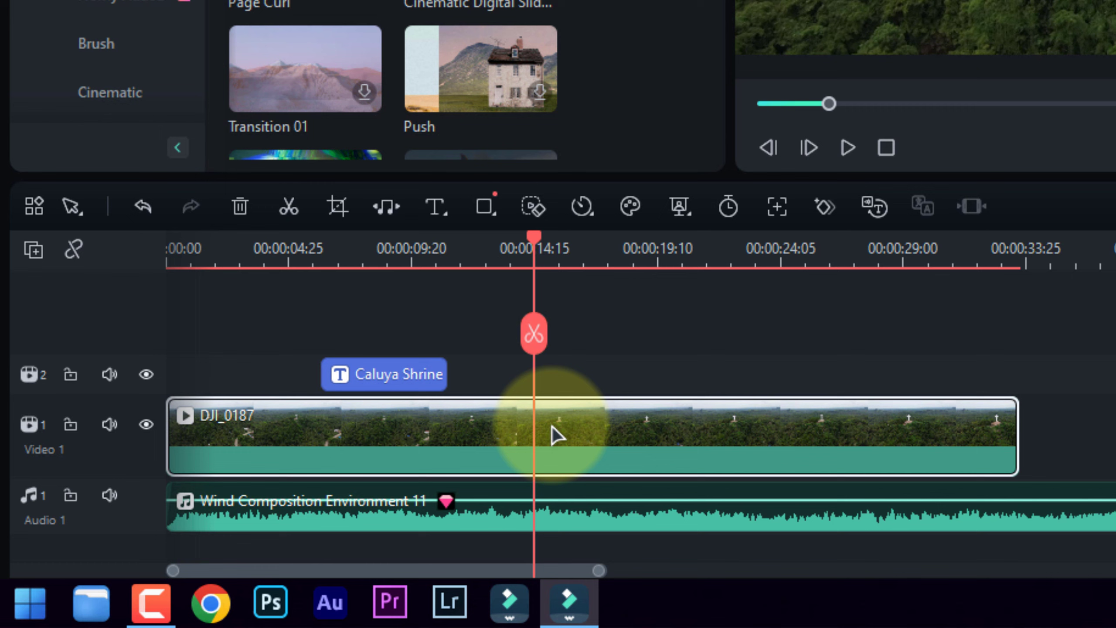
click(534, 335)
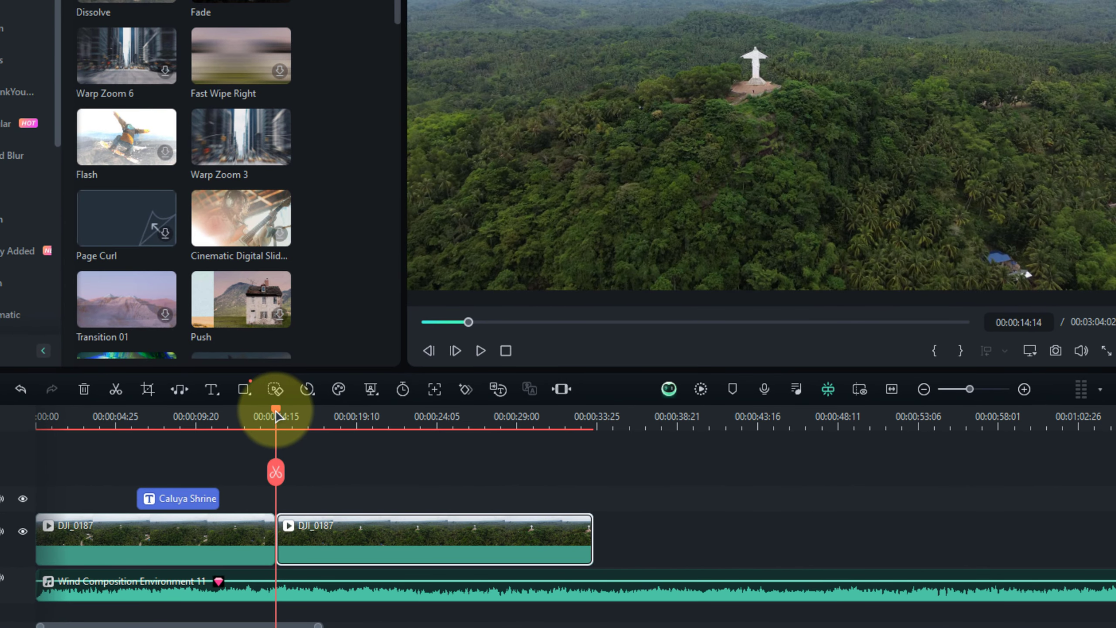
drag(283, 411, 471, 429)
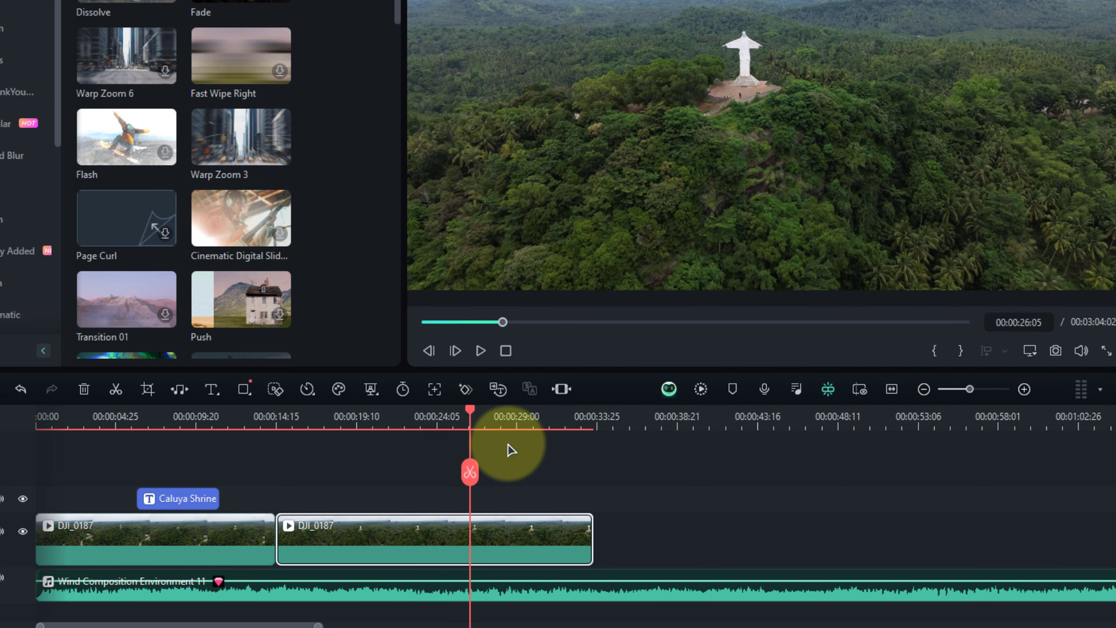
click(470, 470)
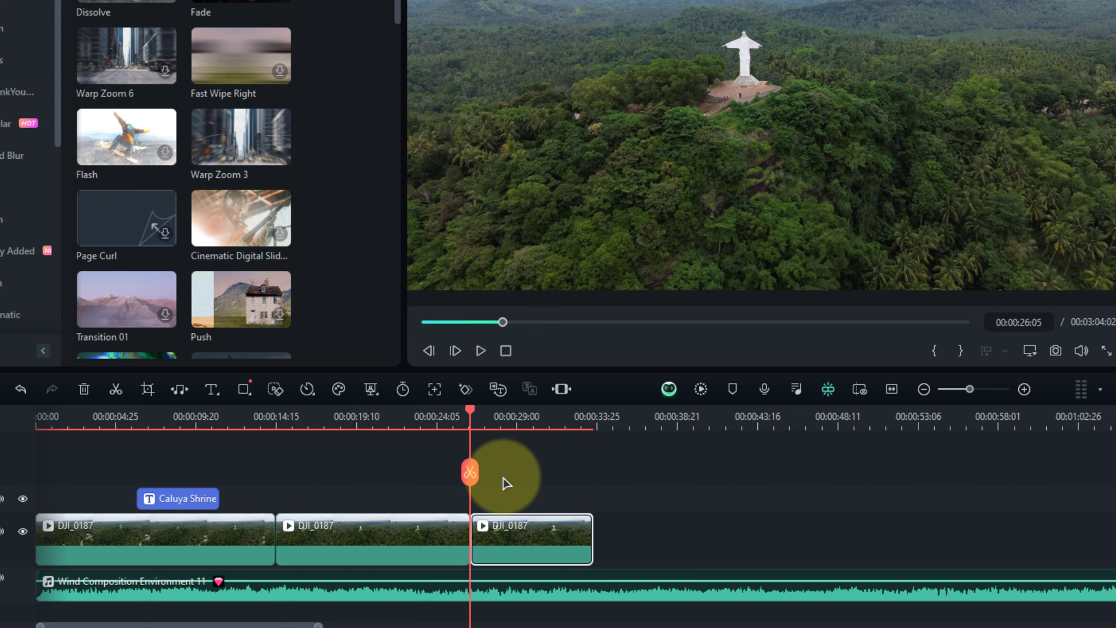
- Delete the middle segment of the DJI_0187 clip and move the last segment against the first to close the gap
click(409, 545)
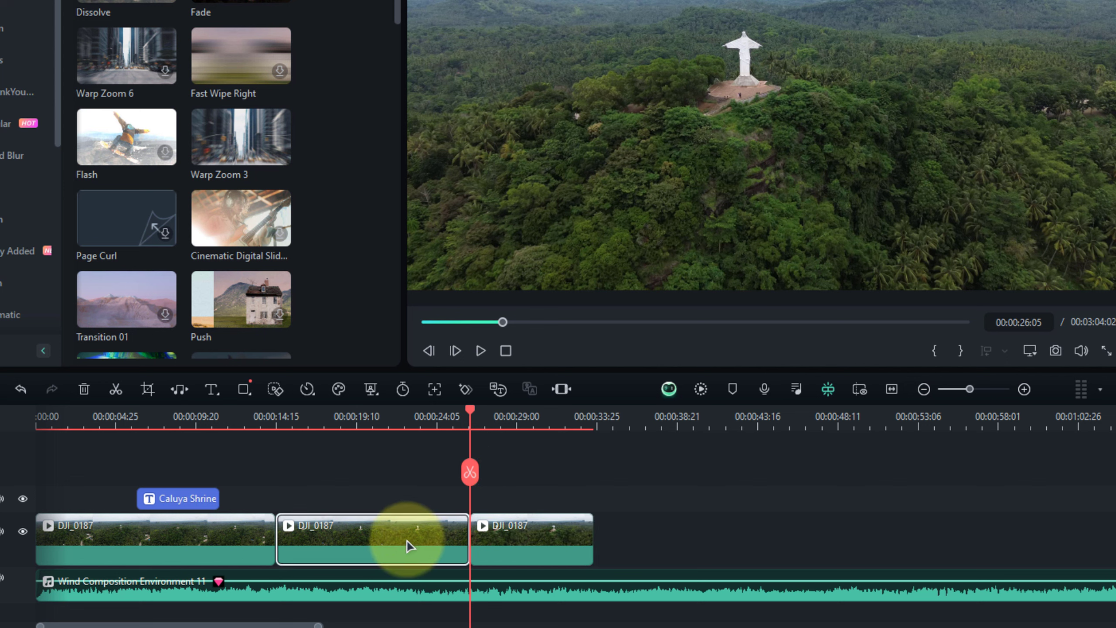
key(Delete)
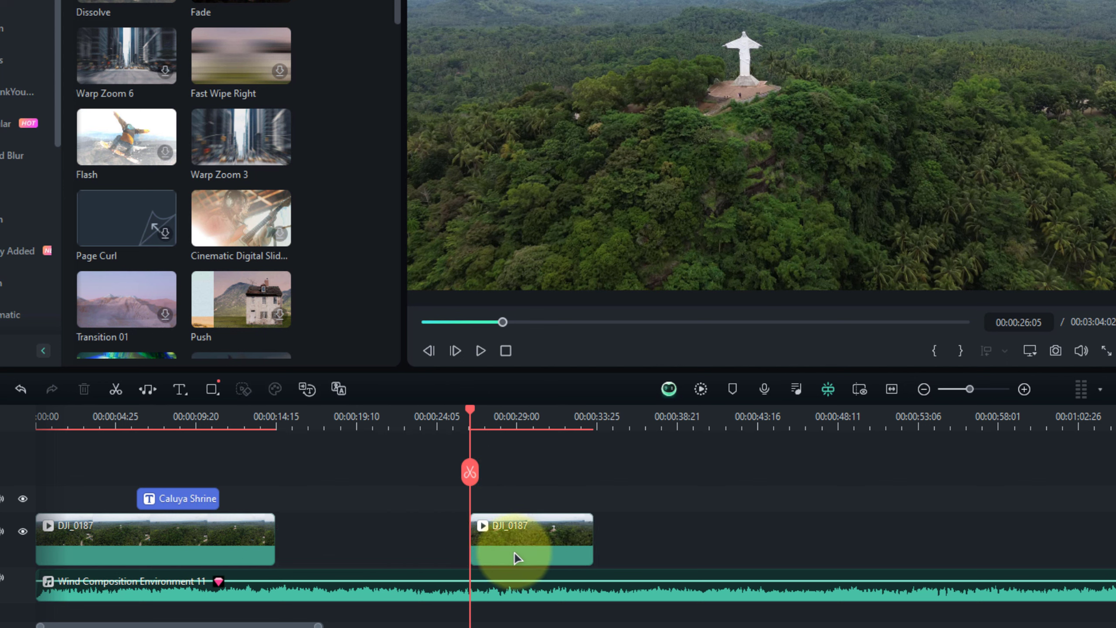
drag(547, 549, 350, 540)
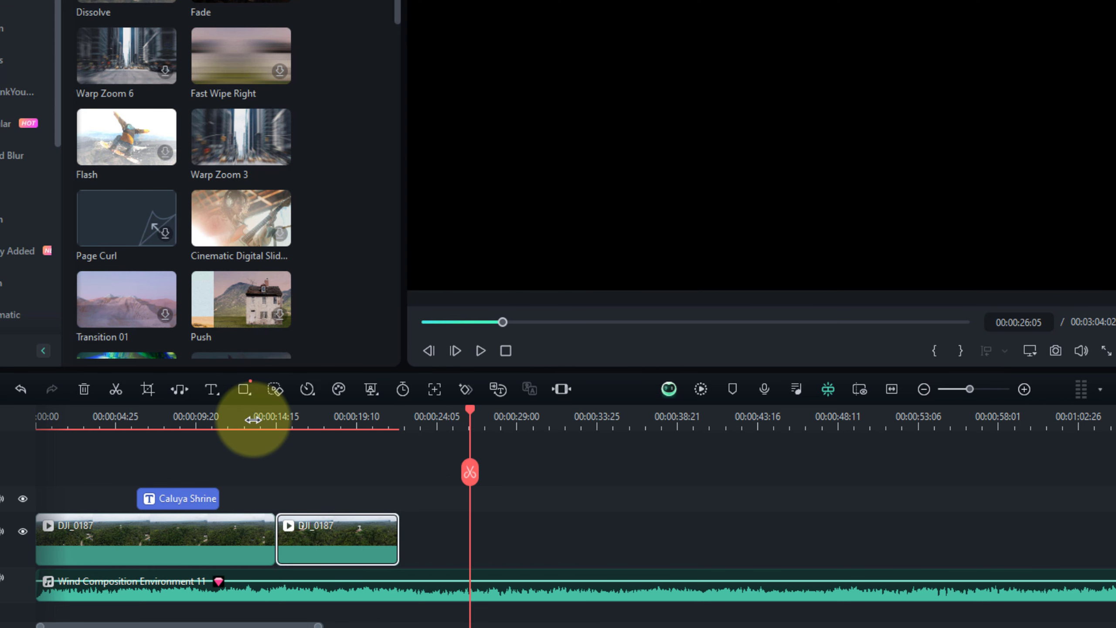
drag(255, 419, 256, 413)
drag(261, 415, 292, 422)
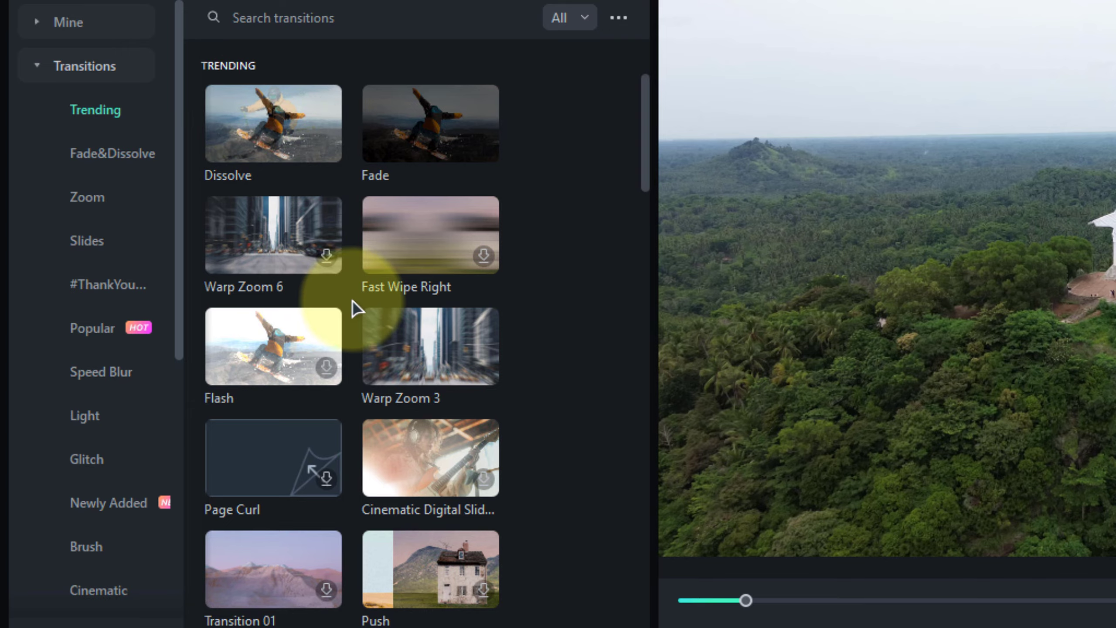
- Preview trending transitions and apply the Cinematic Digital Slide transition at the cut between the two DJI_0187 segments
click(259, 233)
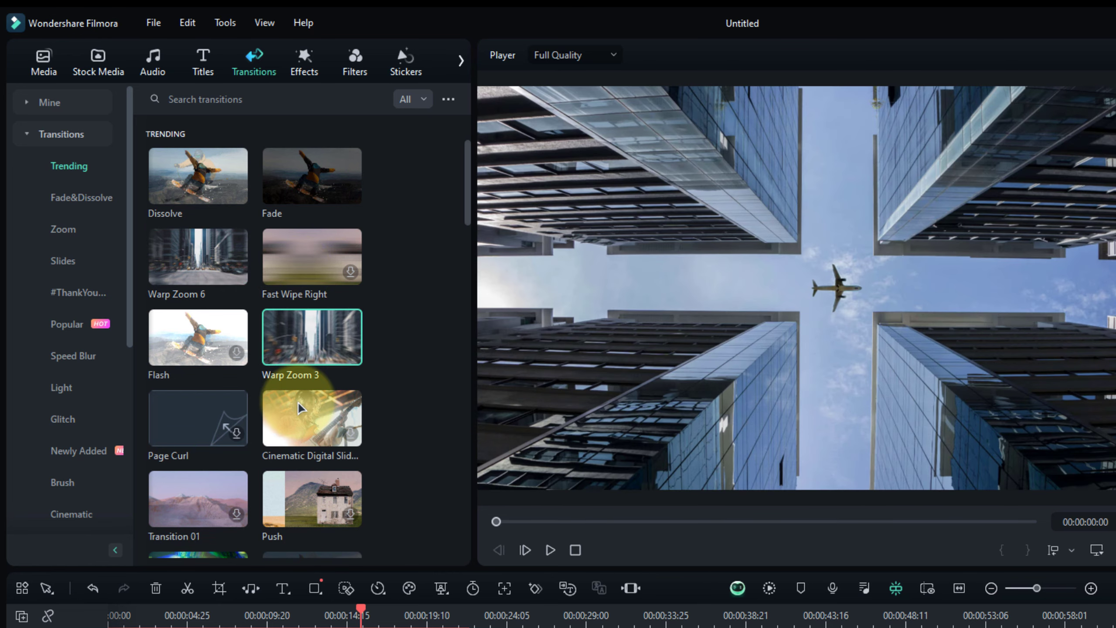
click(299, 405)
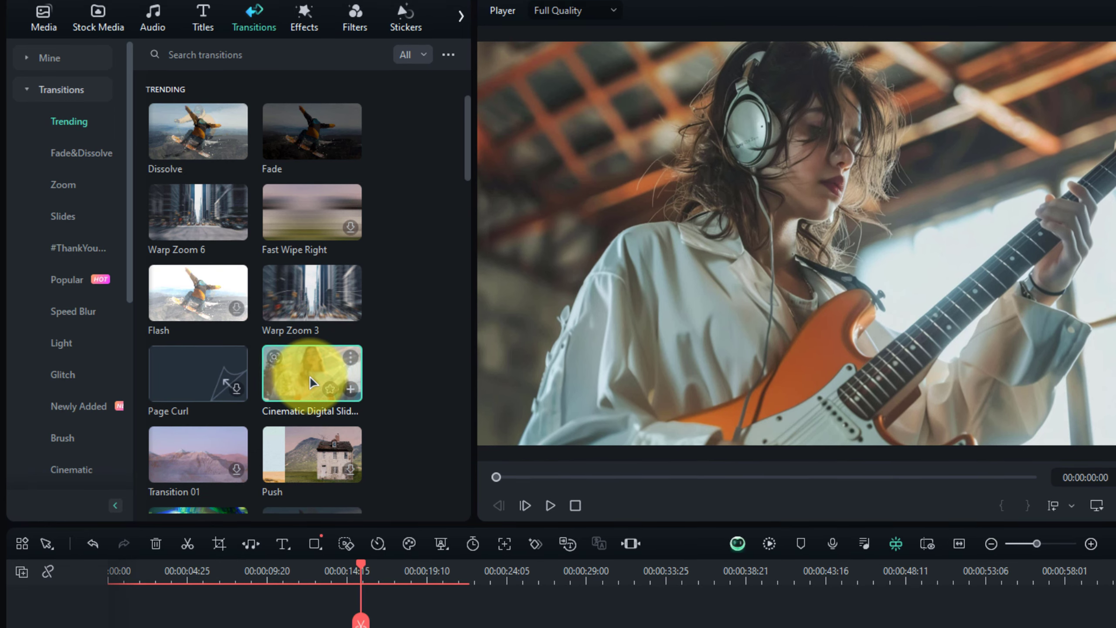
drag(311, 377, 300, 483)
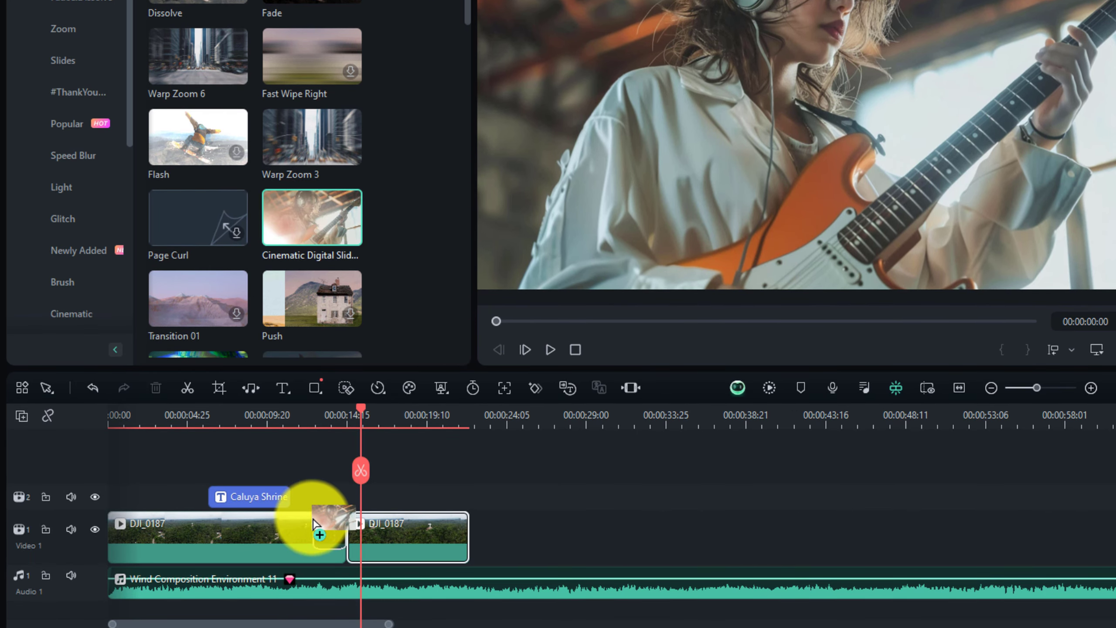
drag(313, 523, 339, 540)
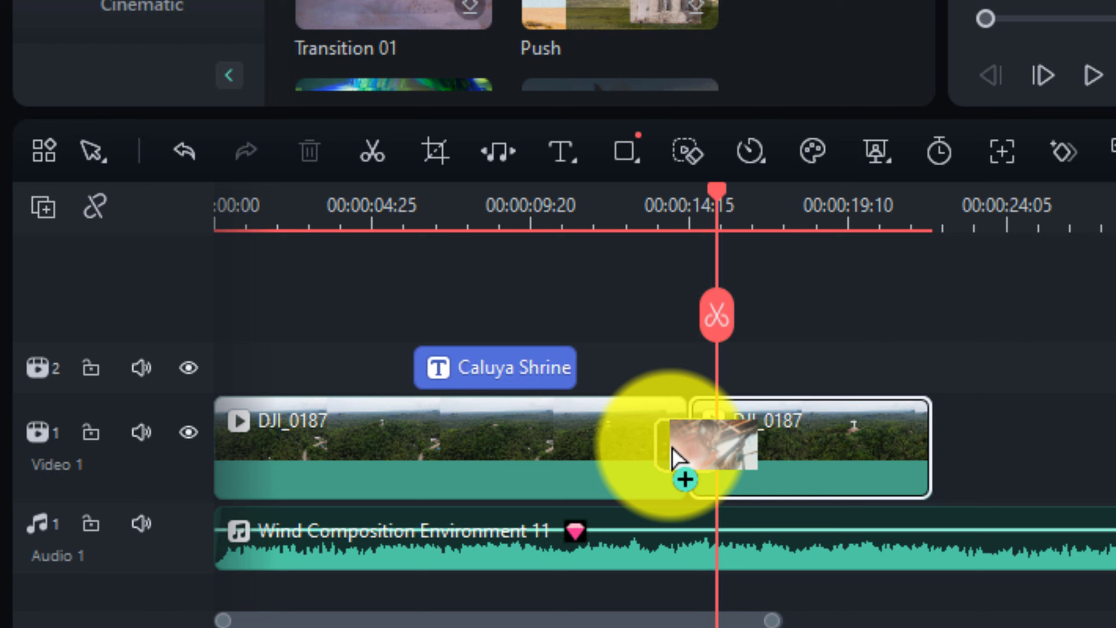
mouse_move(672, 450)
mouse_down()
mouse_move(737, 472)
mouse_move(696, 495)
mouse_move(682, 480)
mouse_move(726, 459)
mouse_move(646, 457)
mouse_move(674, 458)
mouse_up()
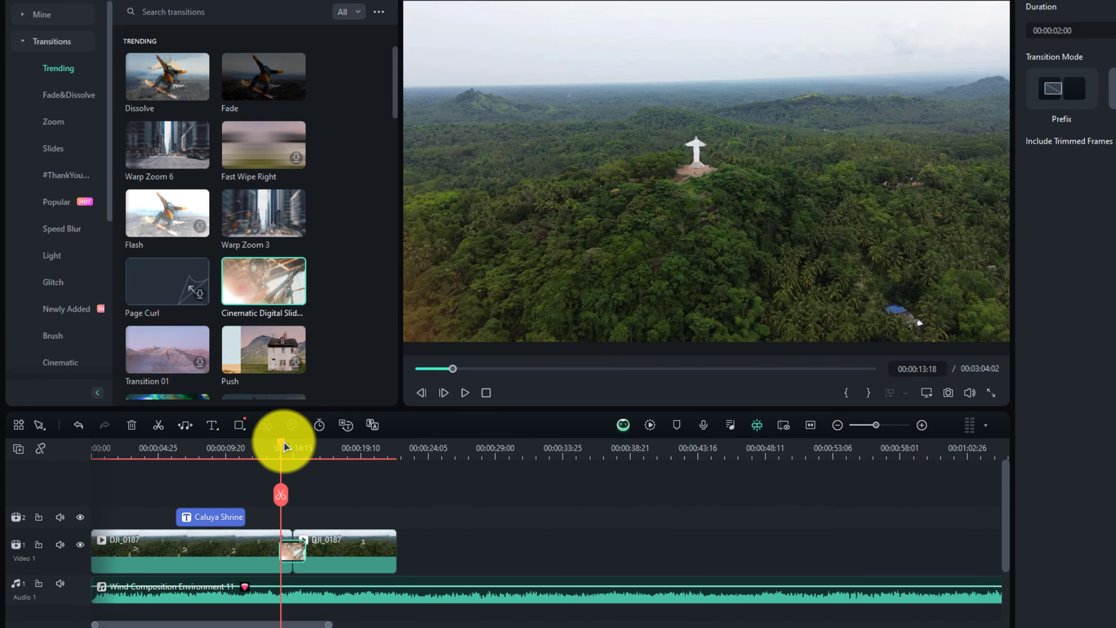
- Scrub through the Cinematic Digital Slide transition and render the timeline preview to check its playback
mouse_move(284, 442)
mouse_down()
mouse_move(322, 452)
mouse_move(259, 441)
mouse_move(287, 454)
mouse_up()
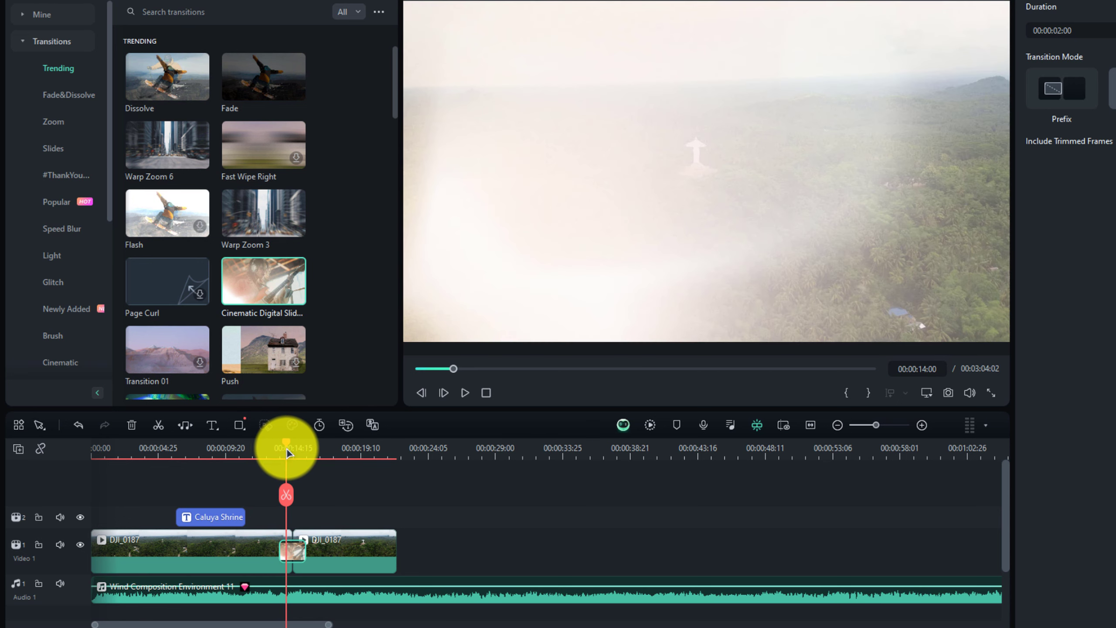
click(273, 450)
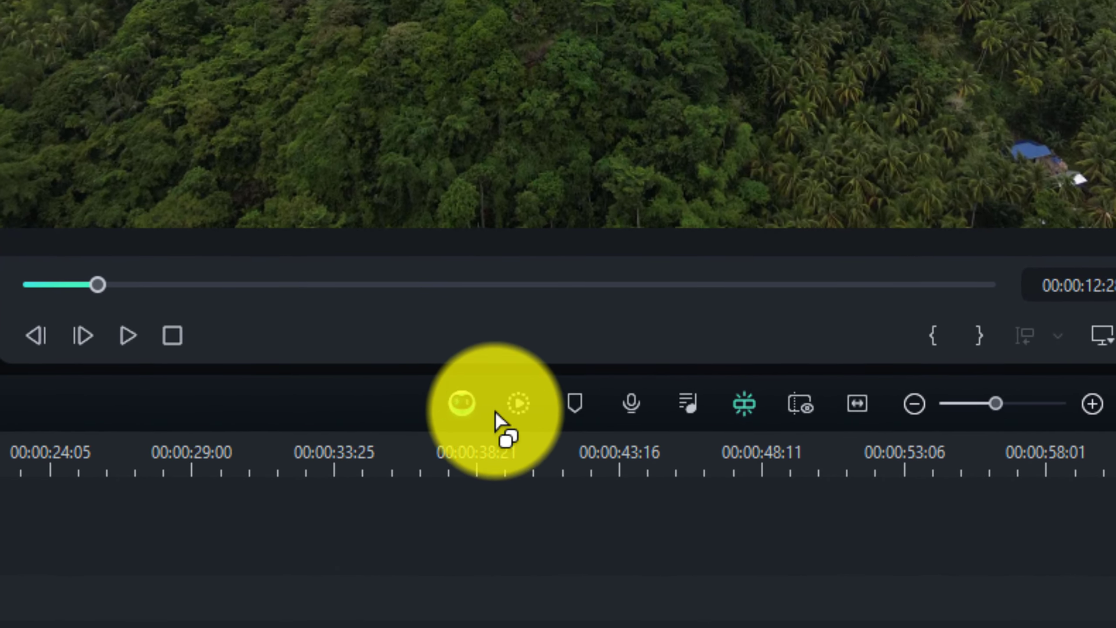
click(519, 410)
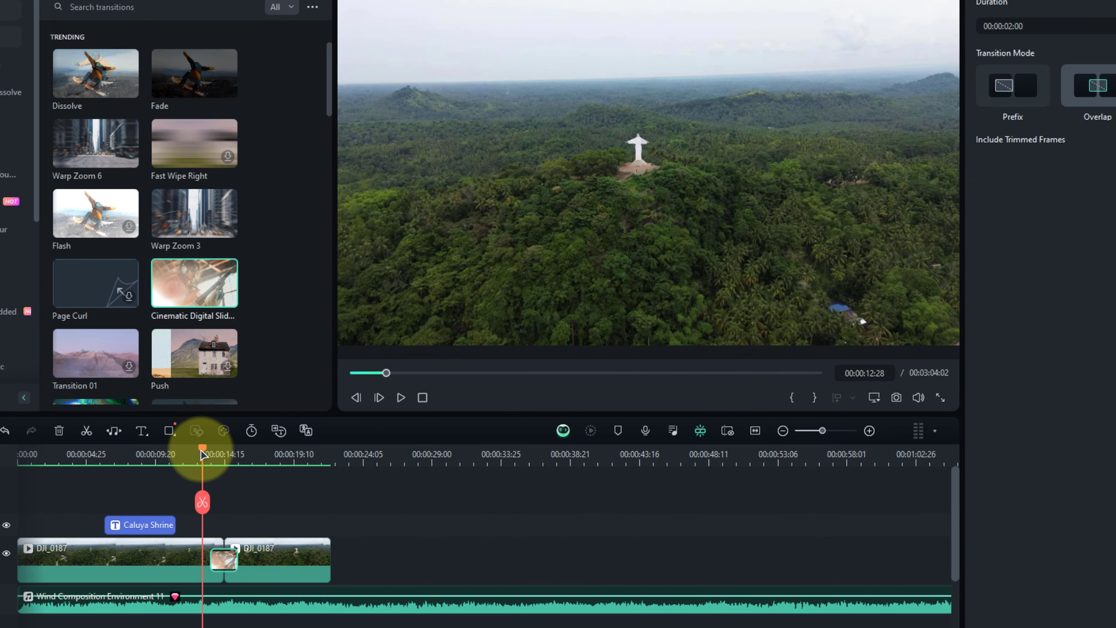
drag(202, 454, 102, 474)
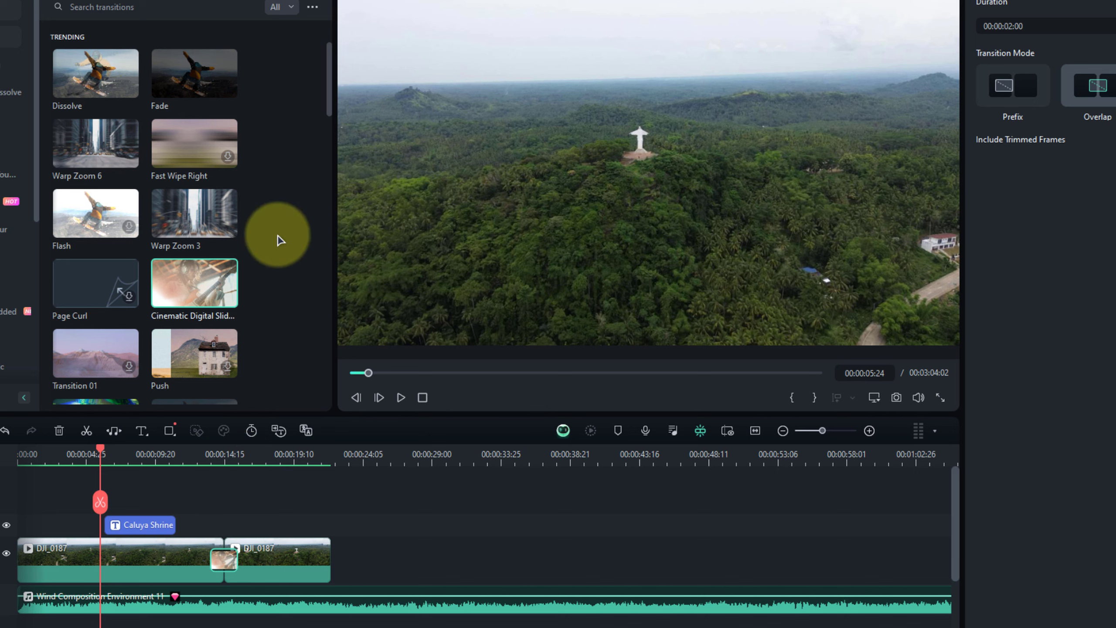
- Replace the transition between the two DJI_0187 segments with Linear 14 and render the preview to check it
scroll(280, 240, down, 10)
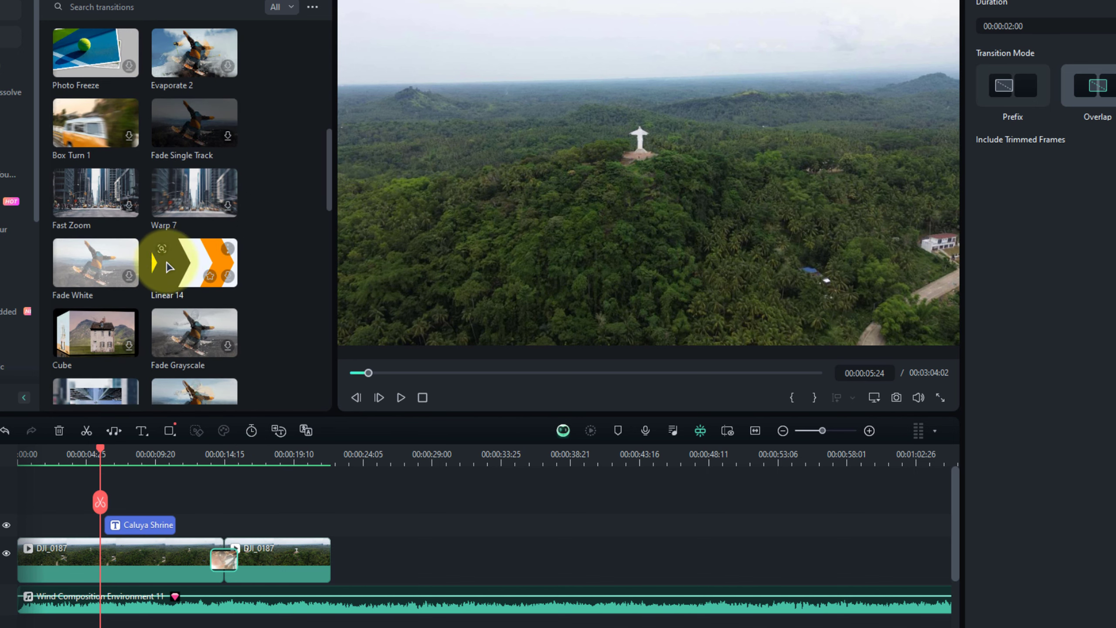
drag(226, 567, 228, 569)
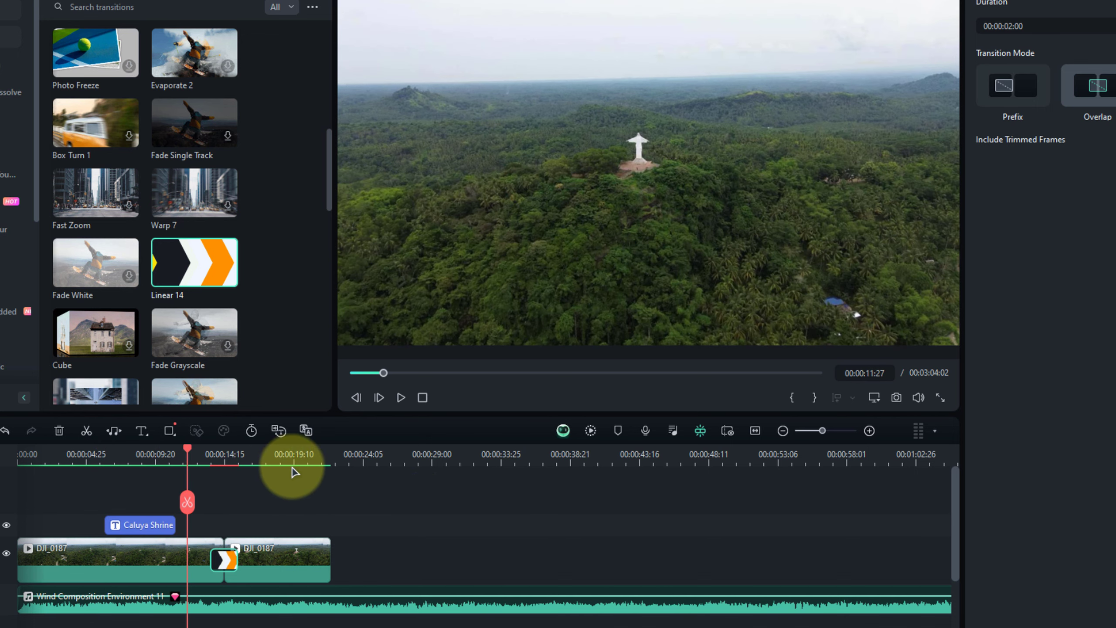
click(591, 431)
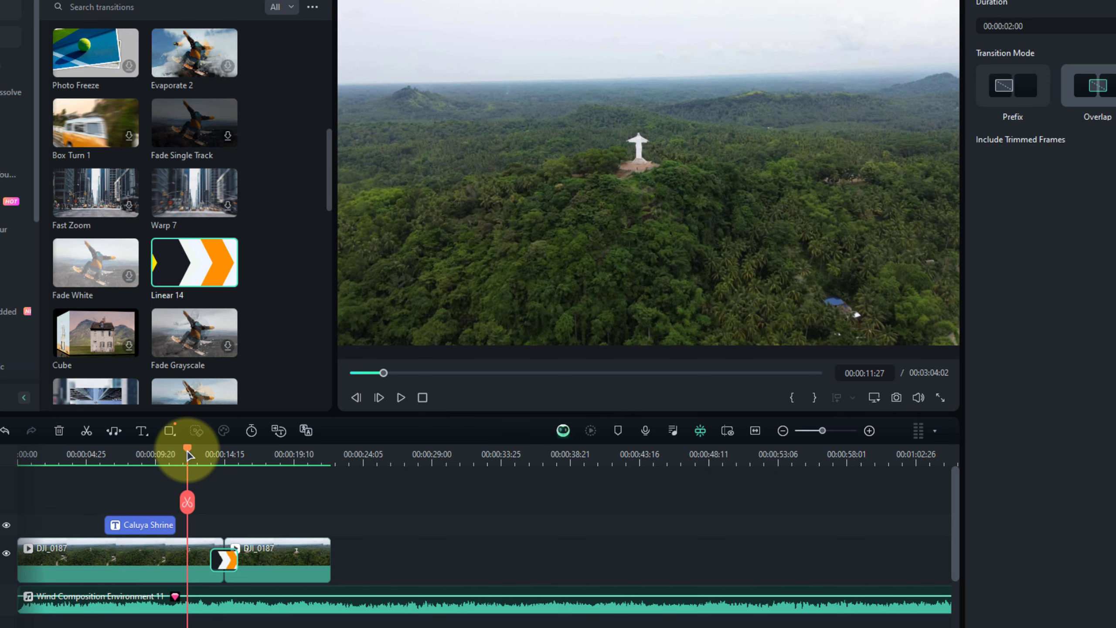
drag(189, 456, 261, 459)
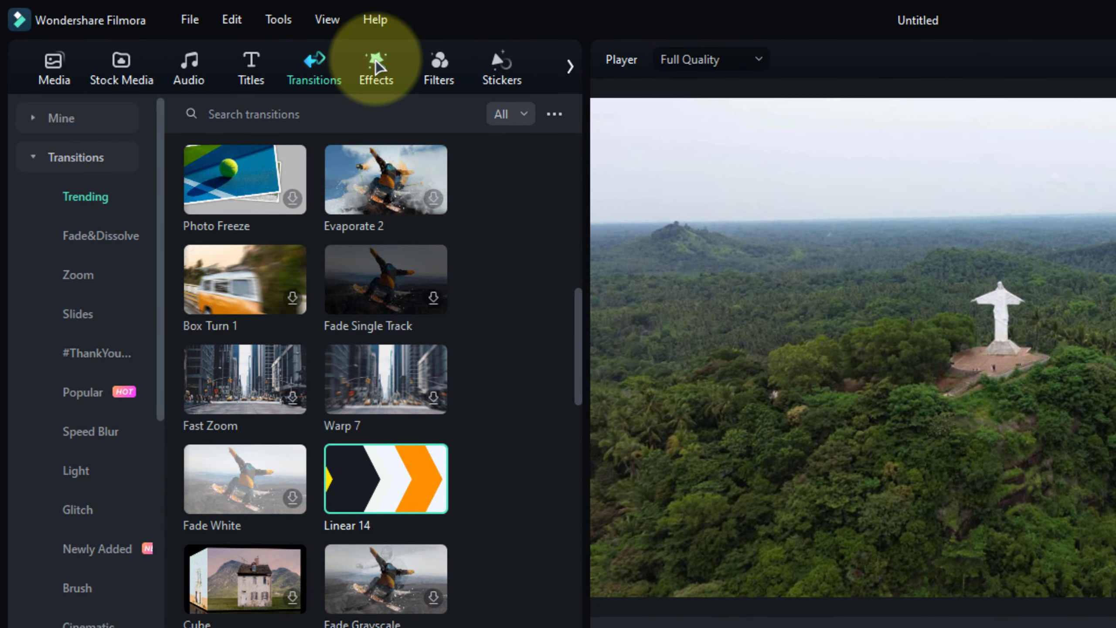
- Browse the trending video effects in the effects library and preview Color Streamer 2
click(377, 66)
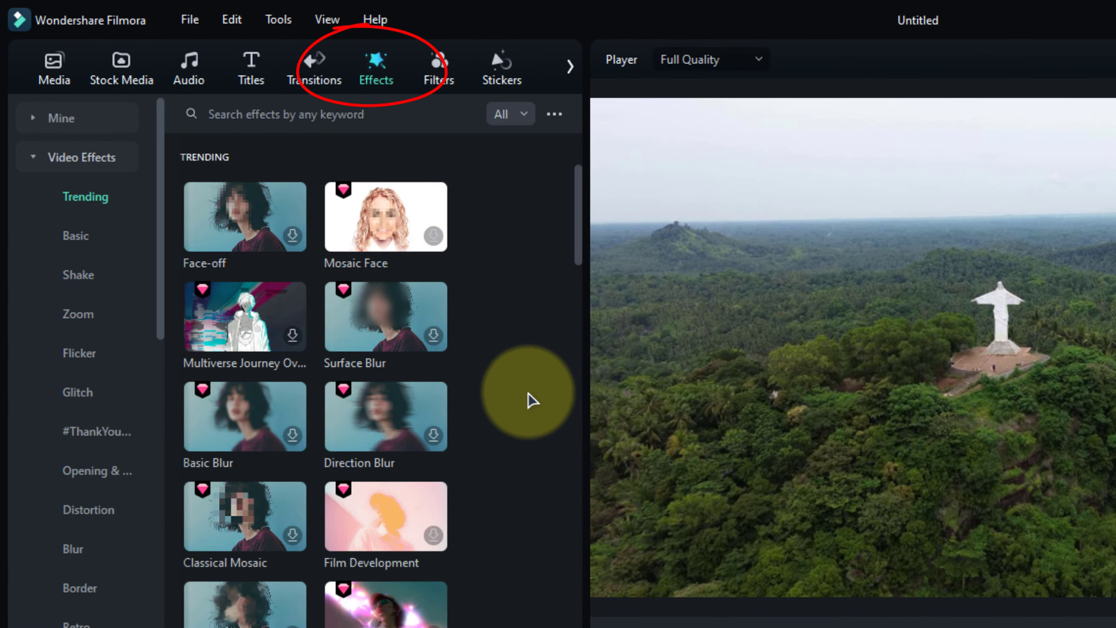
scroll(484, 482, down, 3)
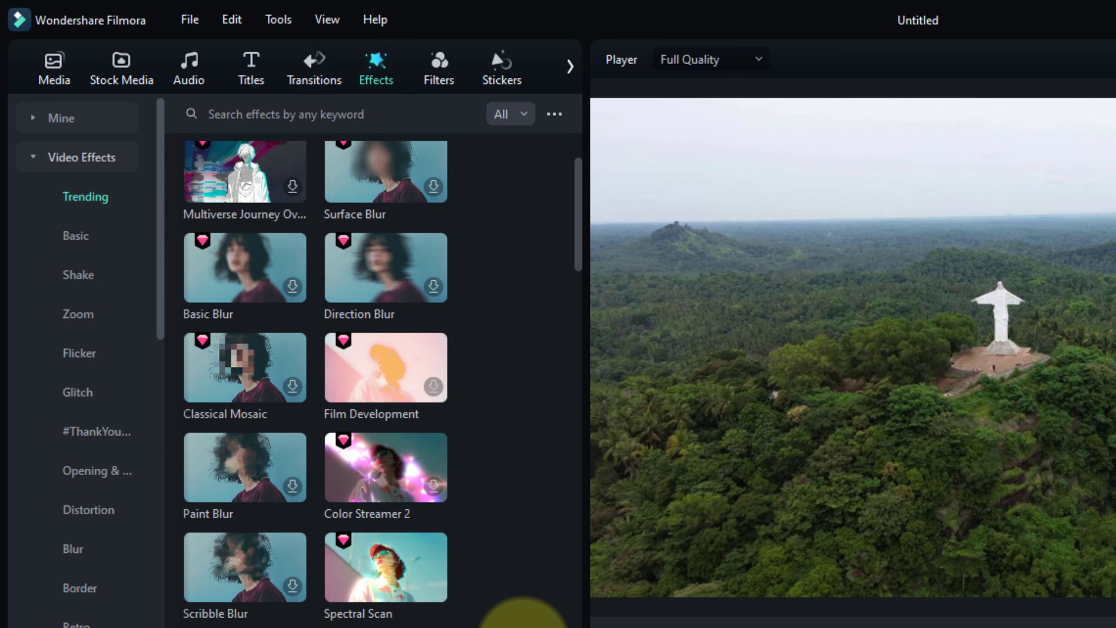
scroll(512, 536, up, 3)
scroll(512, 537, down, 2)
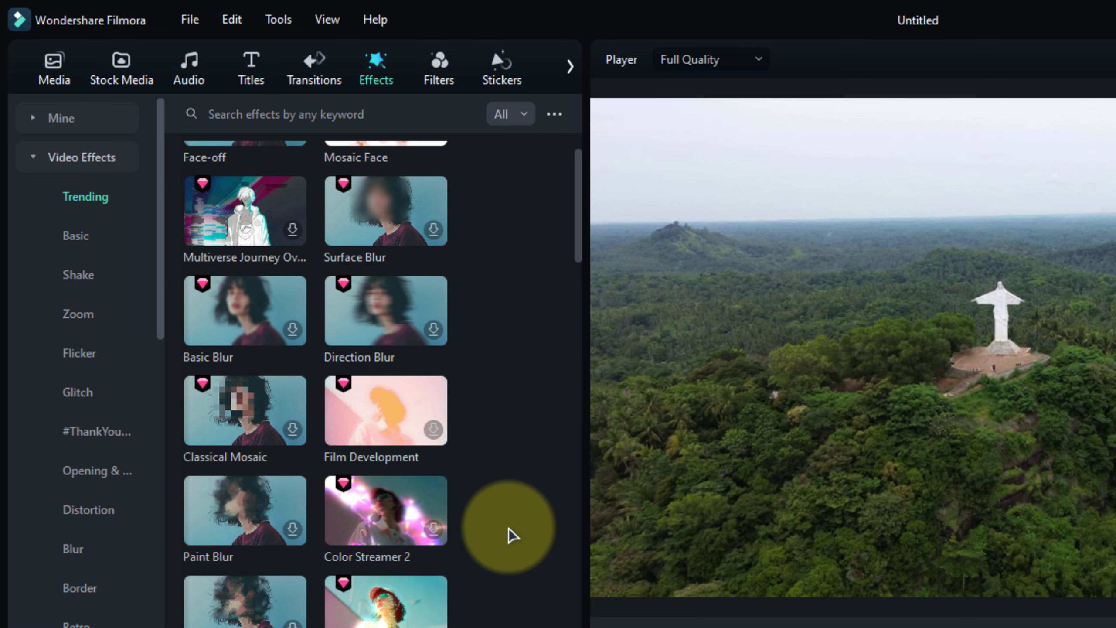
scroll(512, 536, up, 2)
scroll(511, 533, down, 3)
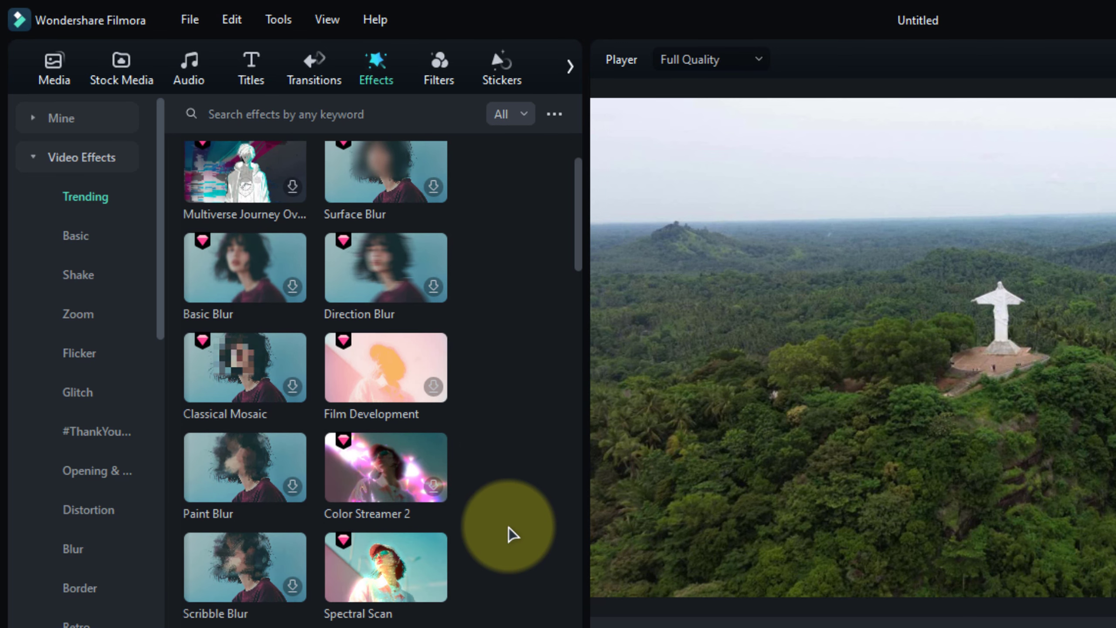
click(389, 475)
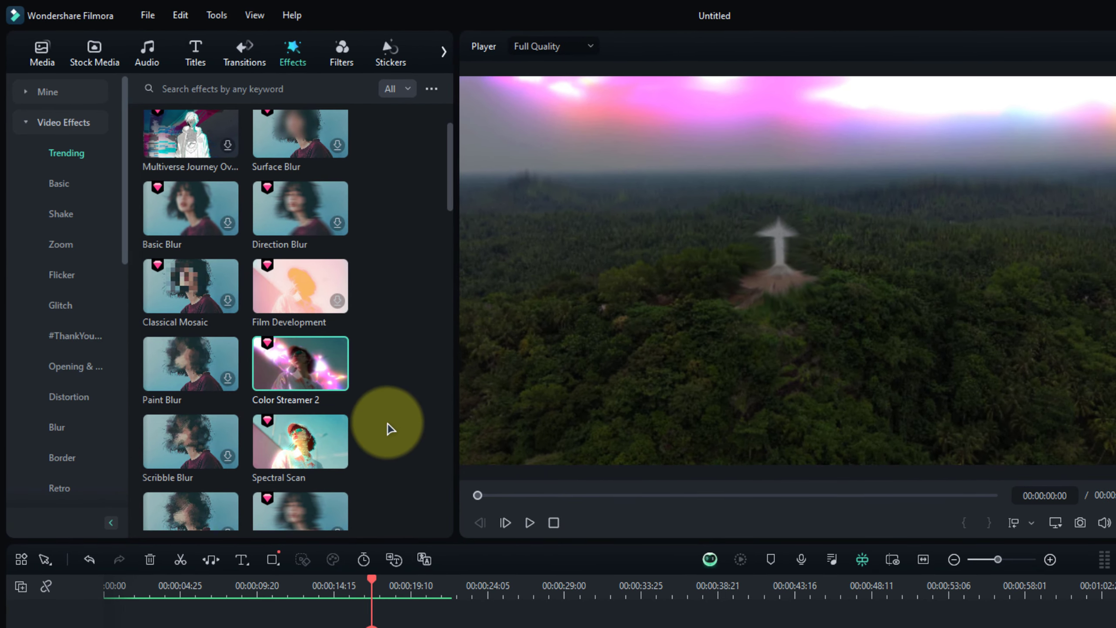
scroll(428, 476, down, 8)
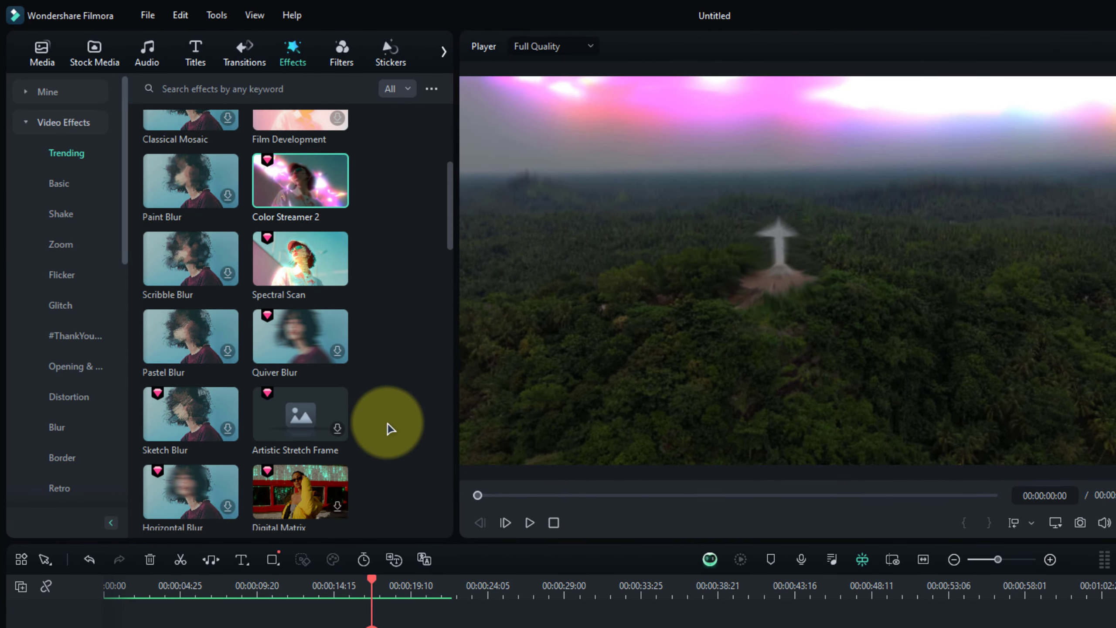
scroll(388, 429, down, 6)
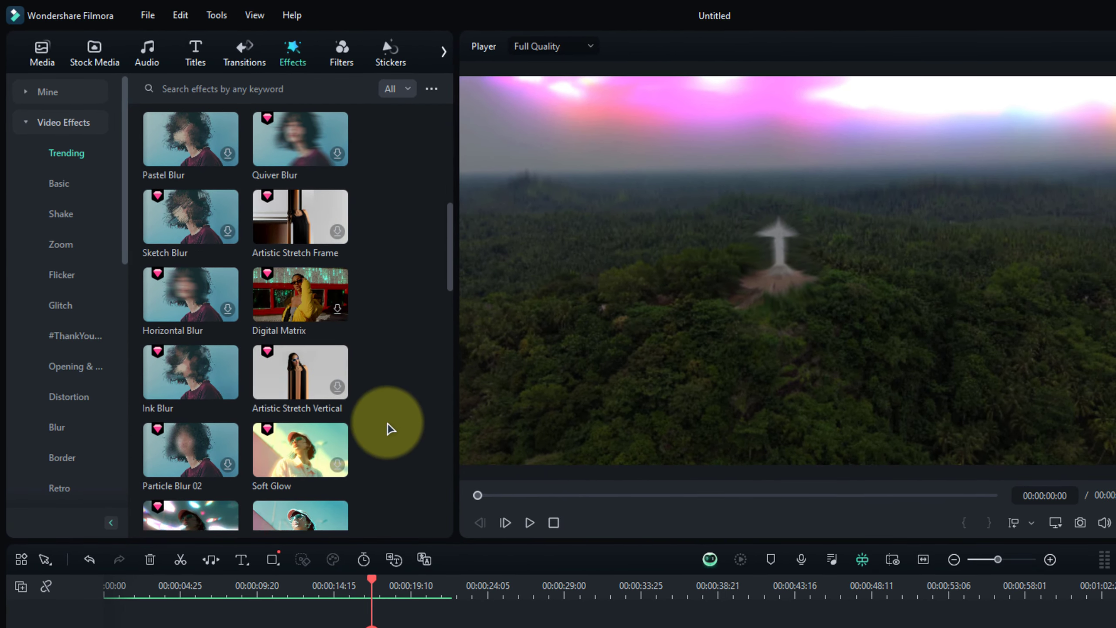
scroll(389, 429, down, 4)
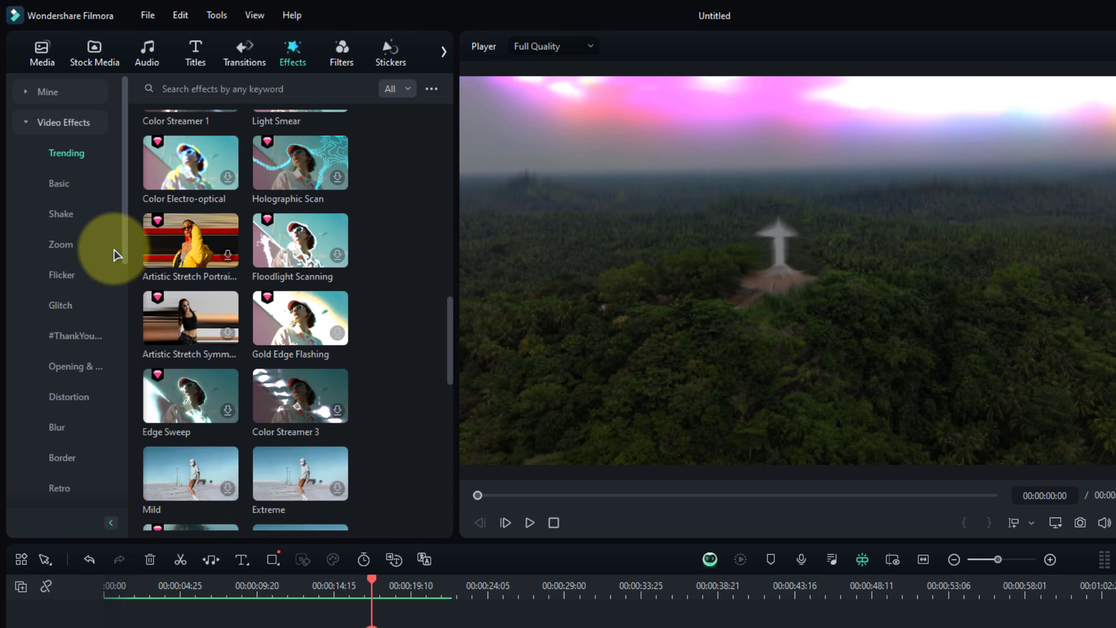
- Add the Blue Explosion effect from the Basic category above the second DJI_0187 segment, starting at 00:00:16:26, and check it in the preview
click(61, 184)
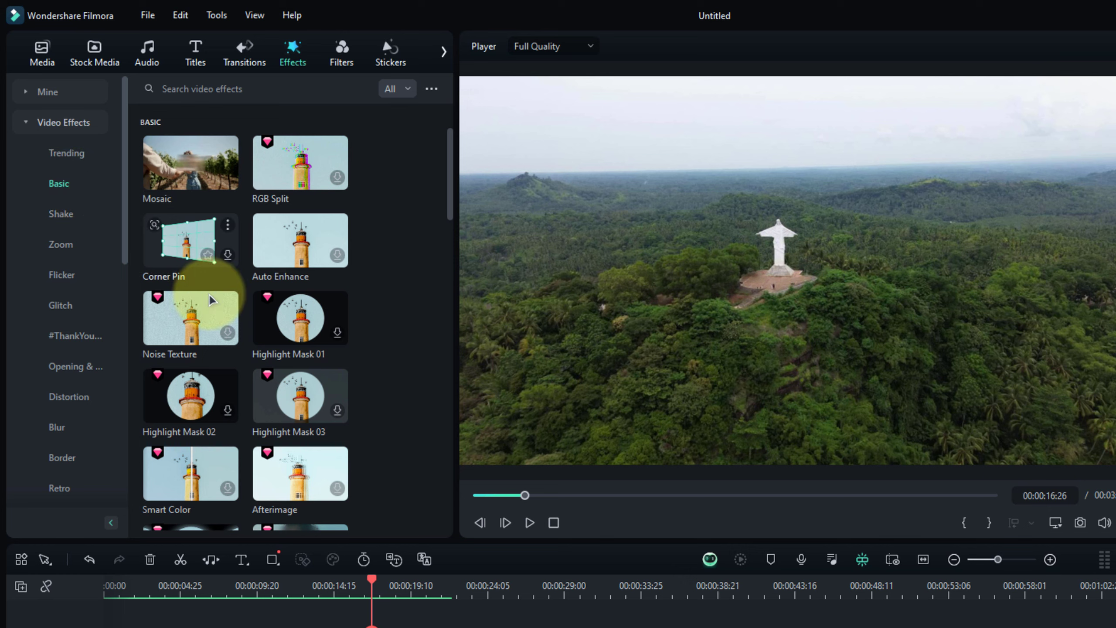
scroll(393, 372, down, 10)
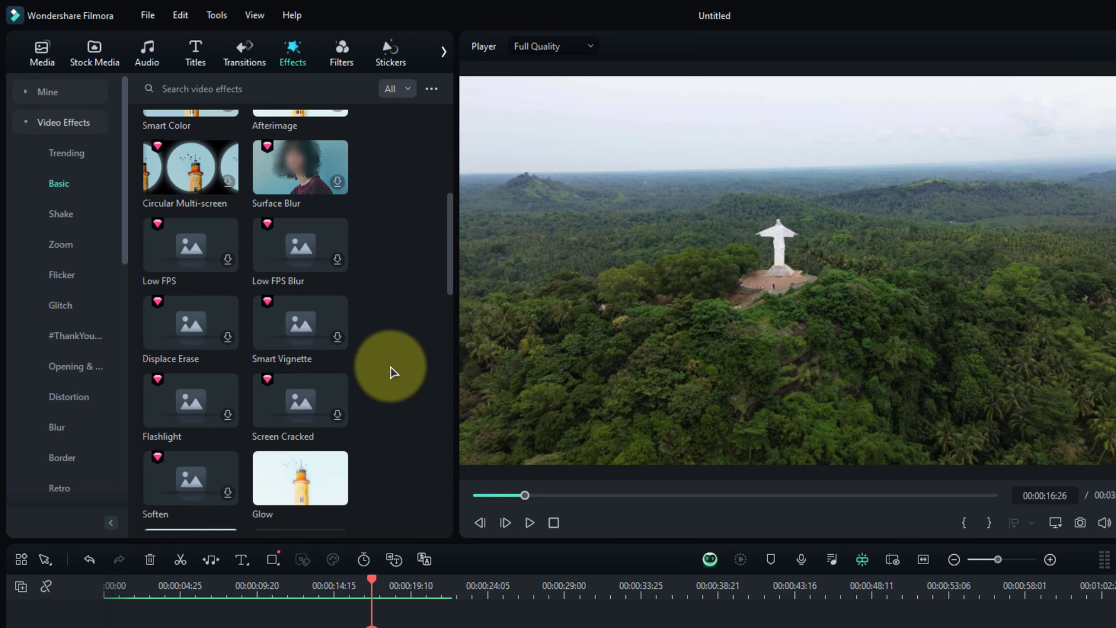
scroll(392, 372, down, 8)
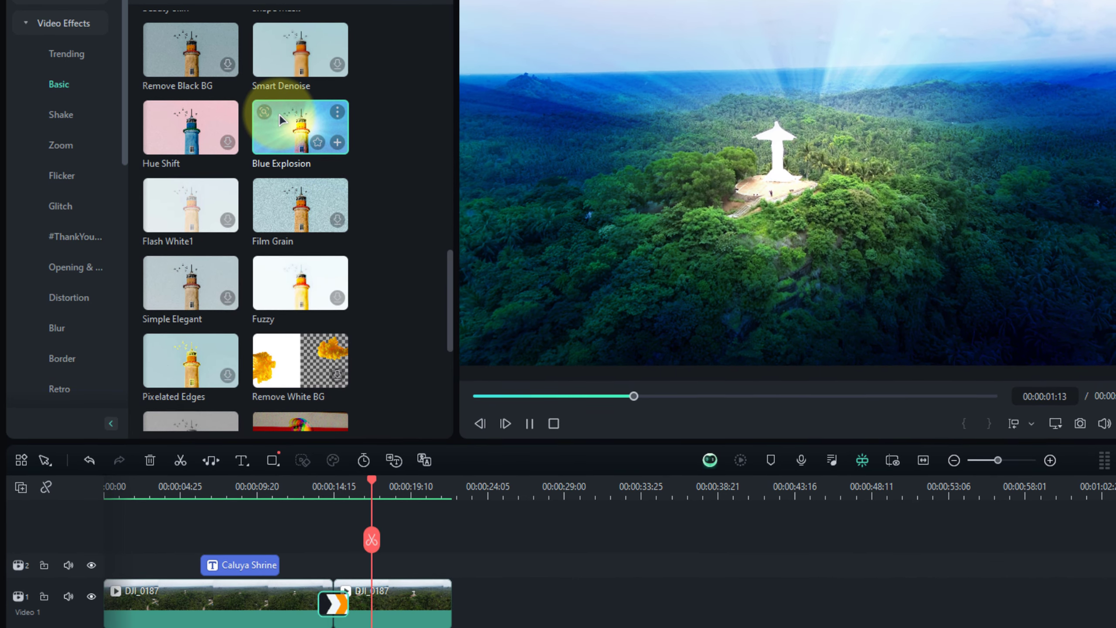
drag(279, 115, 361, 544)
click(374, 464)
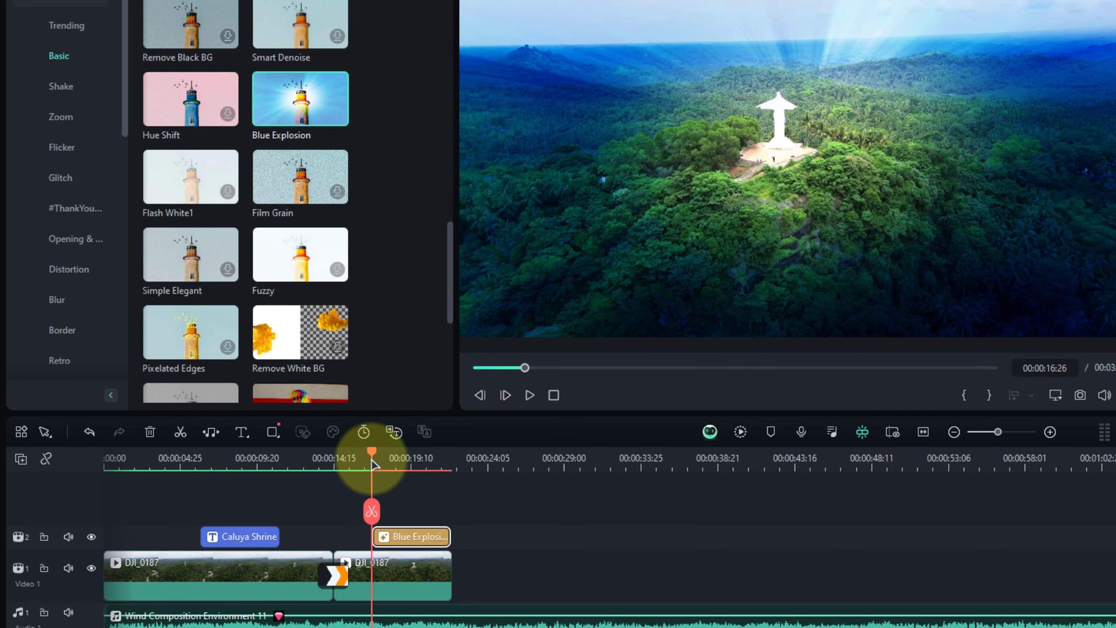
mouse_move(372, 457)
mouse_down()
mouse_move(353, 459)
mouse_move(461, 461)
mouse_move(379, 457)
mouse_up()
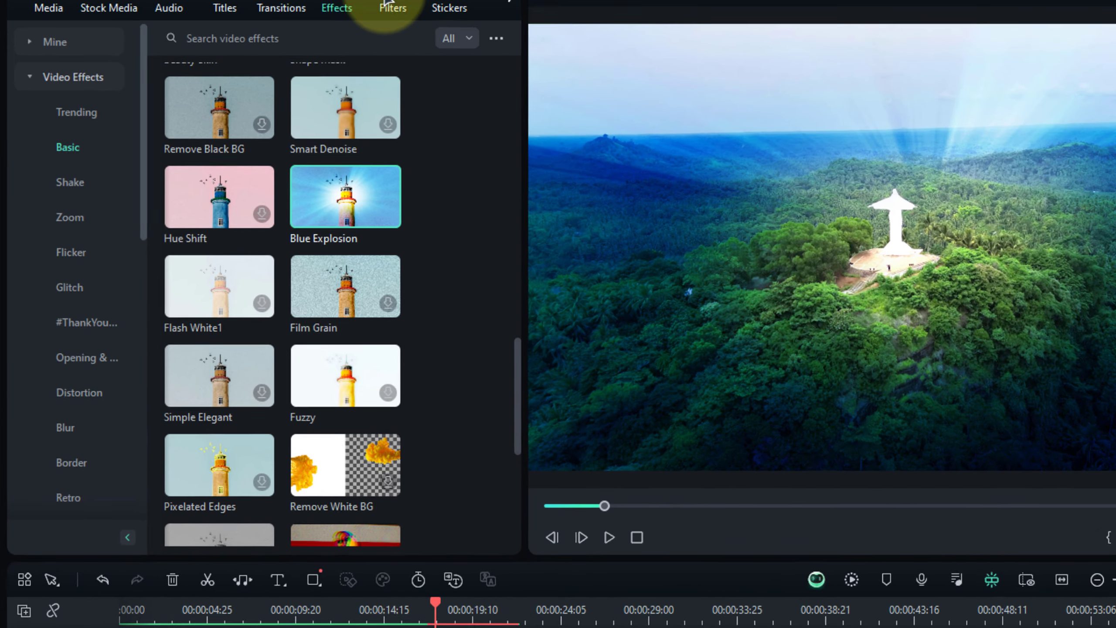
- Browse the Basic filters and preview Black Gold Style and Vintage Style on the opening shot of the drone video
click(389, 5)
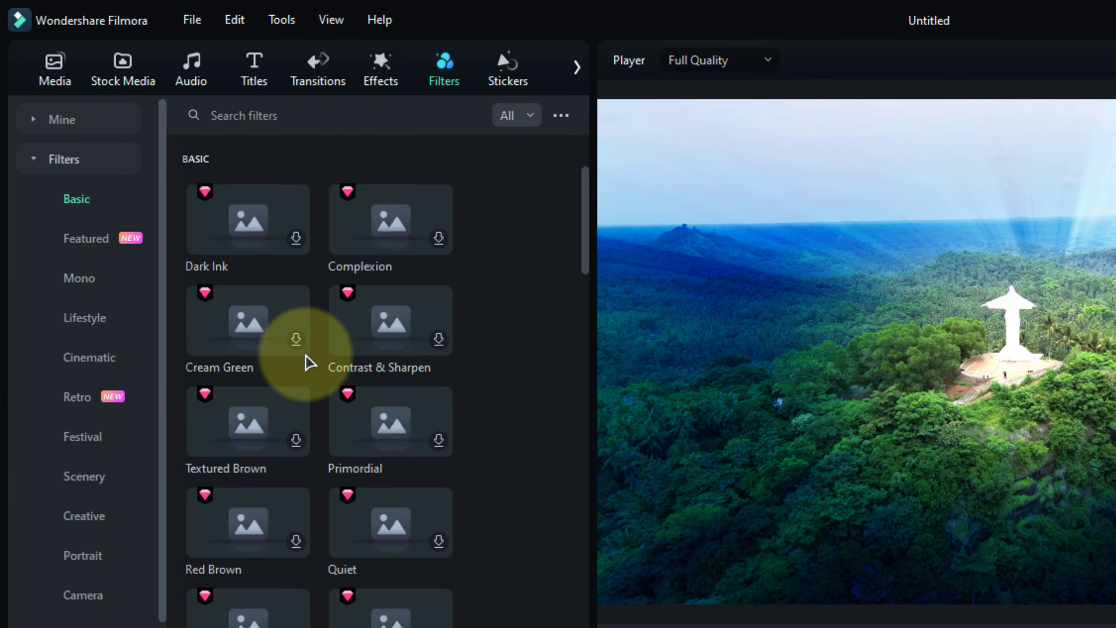
scroll(484, 469, down, 5)
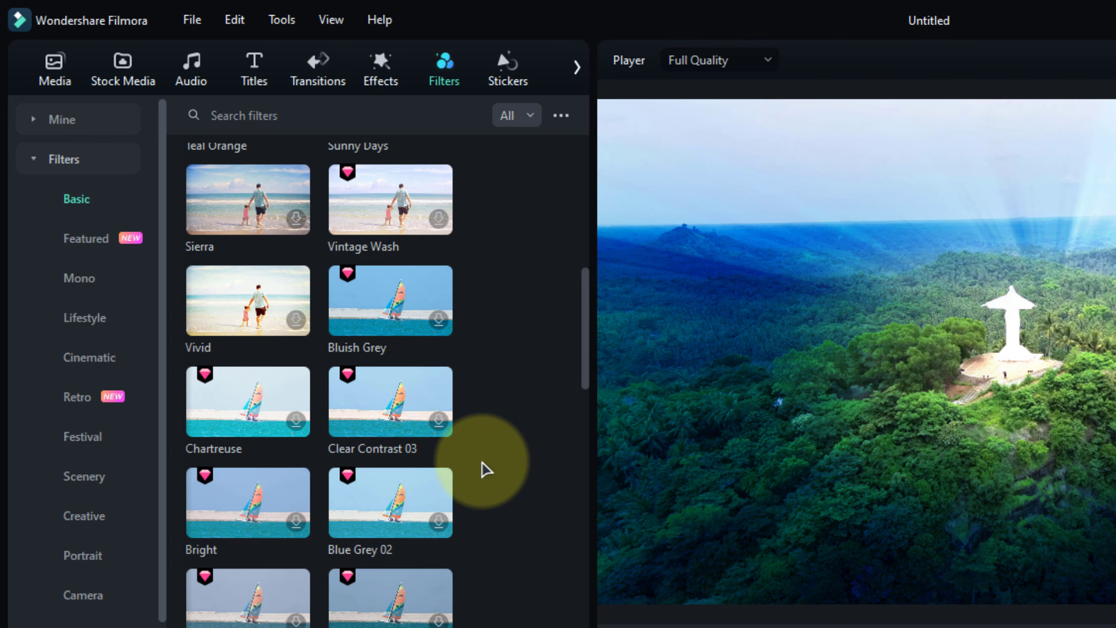
scroll(414, 499, down, 8)
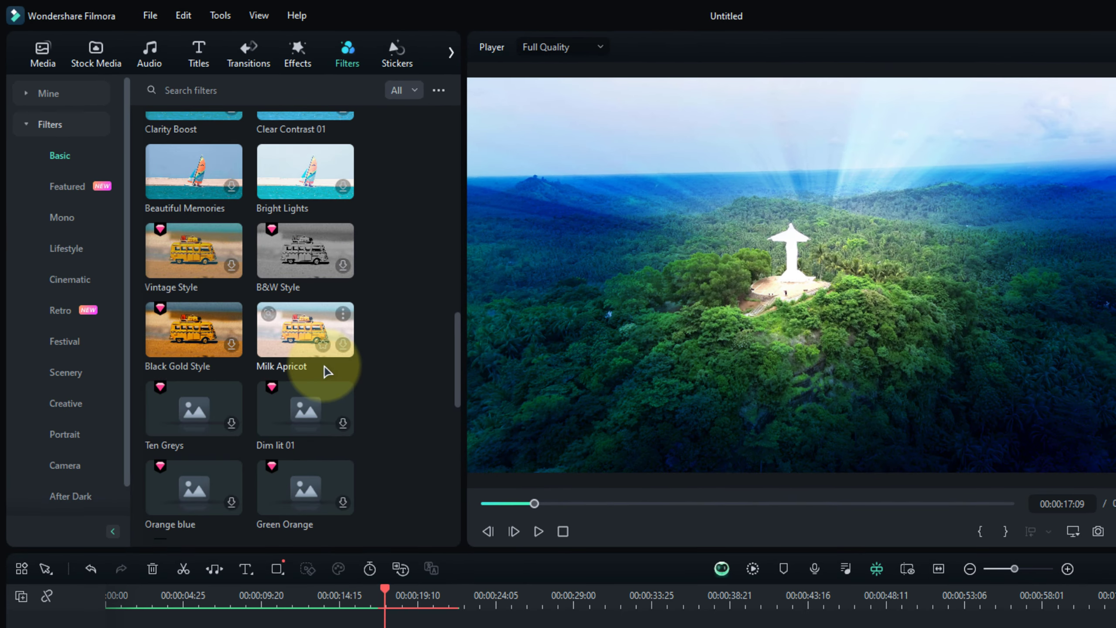
scroll(325, 372, down, 3)
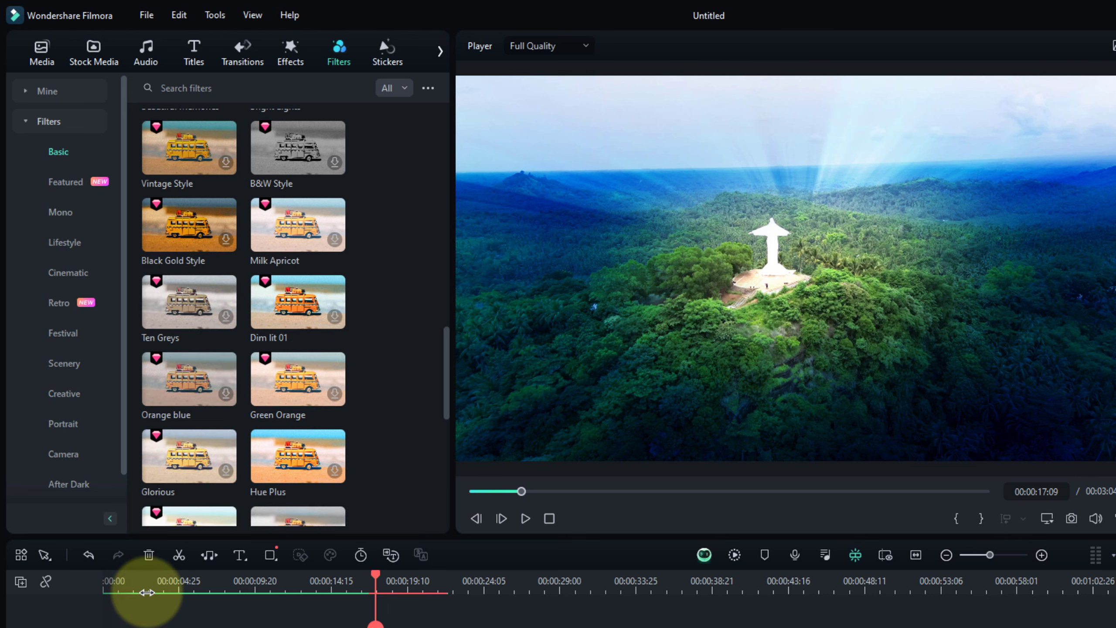
click(154, 605)
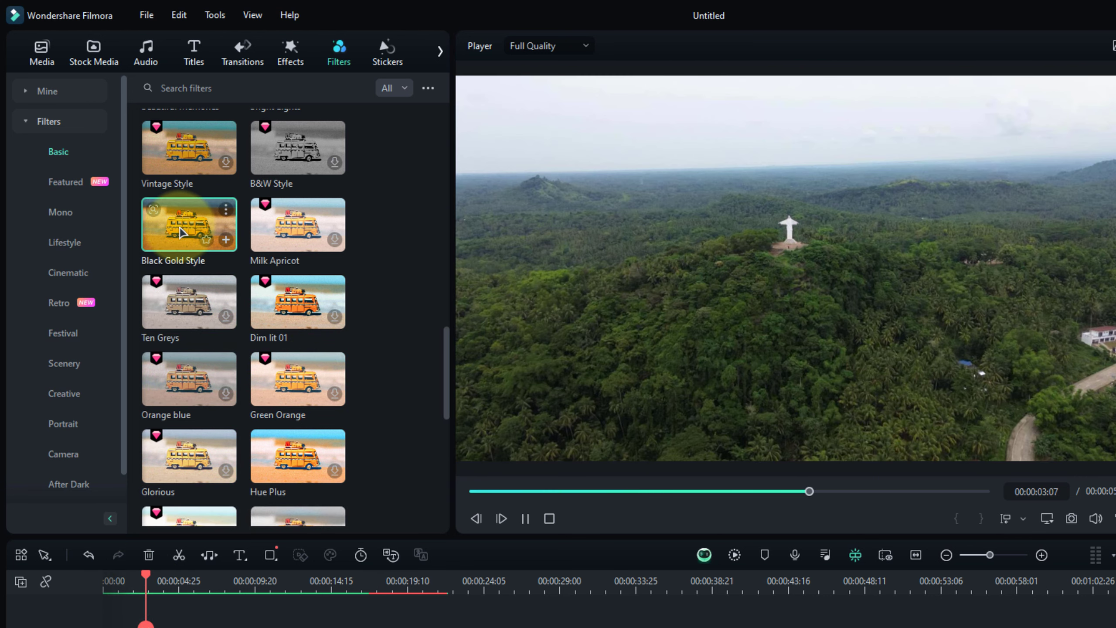
click(182, 232)
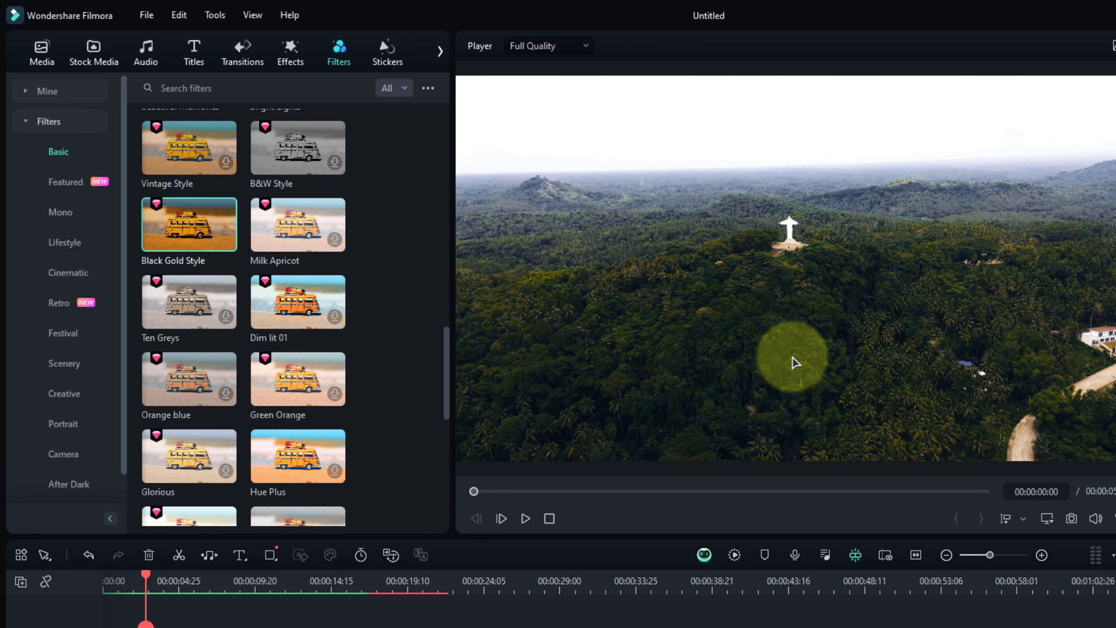
click(184, 152)
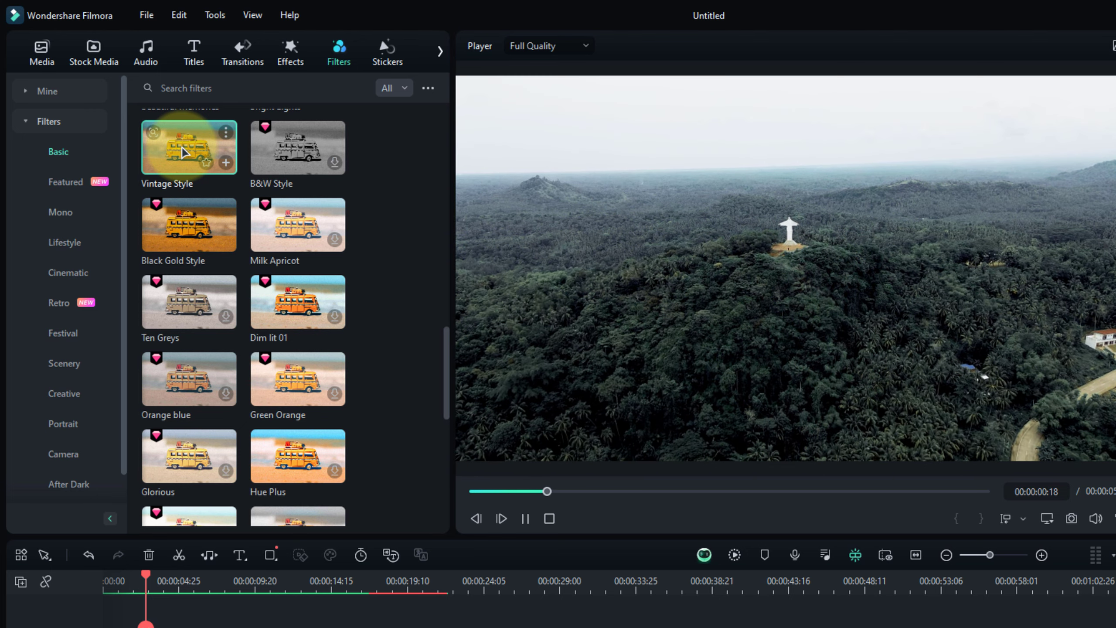
- Add the Hue Plus filter above the first DJI_0187 segment at the very start of the timeline and play it back
scroll(290, 308, down, 4)
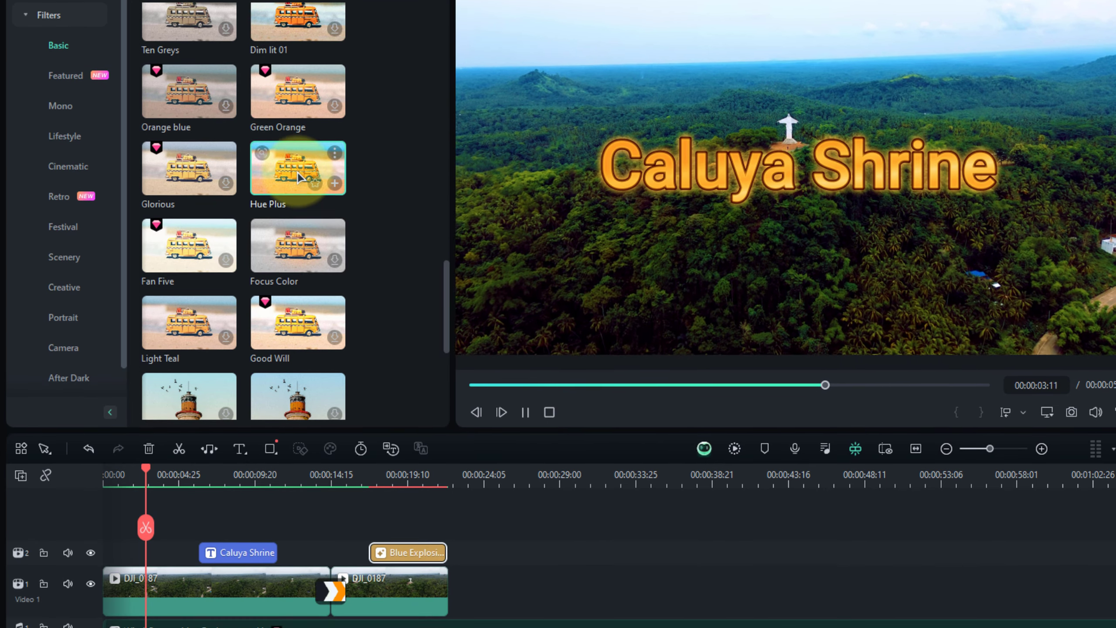
drag(297, 278, 249, 426)
drag(261, 247, 94, 462)
drag(148, 389, 103, 398)
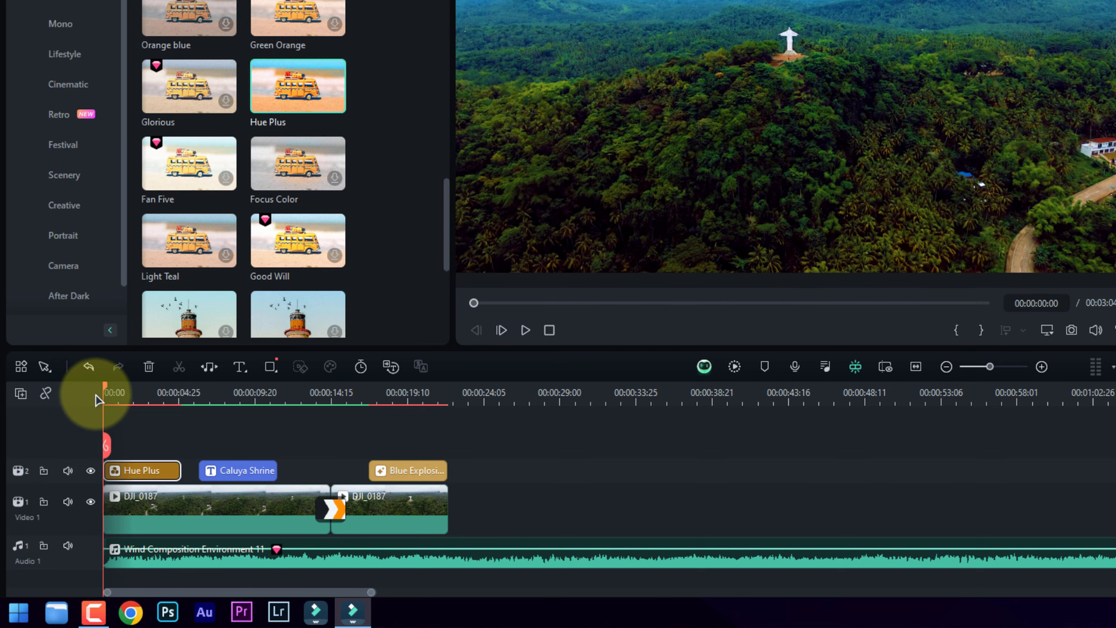
click(526, 330)
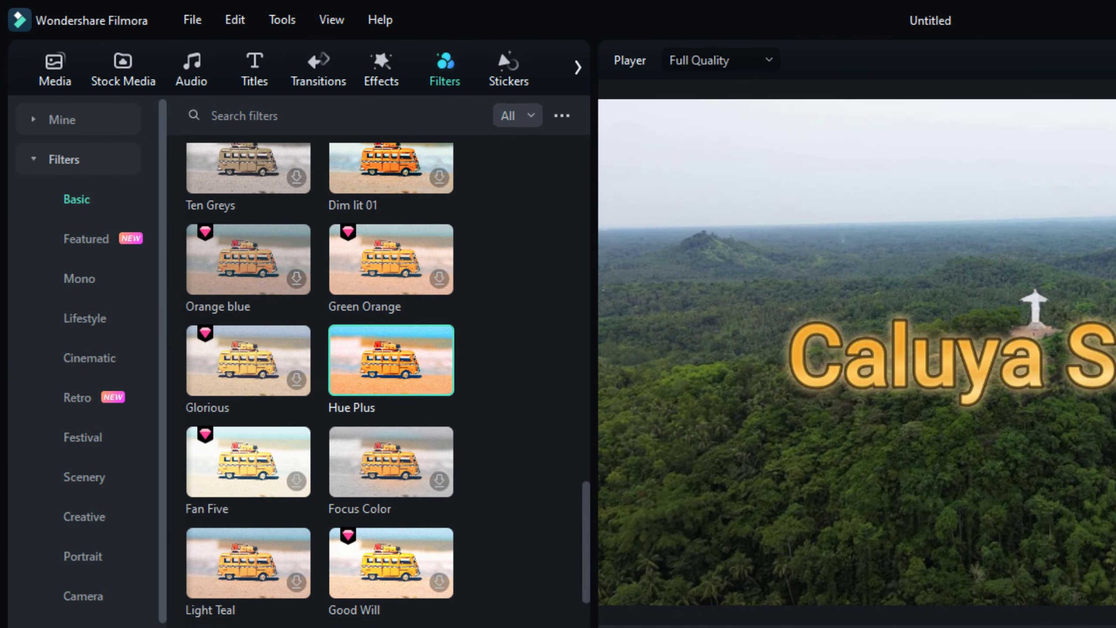
- Browse the trending stickers and preview the neon red Subscribe sticker with the like and bell symbols
click(512, 79)
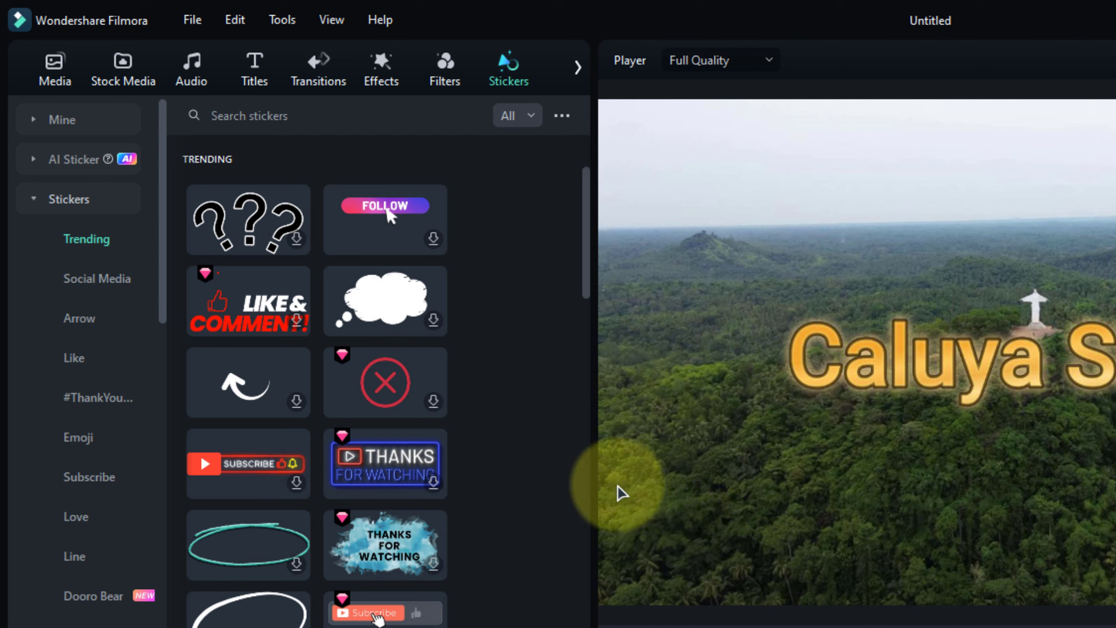
mouse_move(590, 277)
mouse_down()
mouse_move(591, 338)
mouse_move(595, 290)
mouse_up()
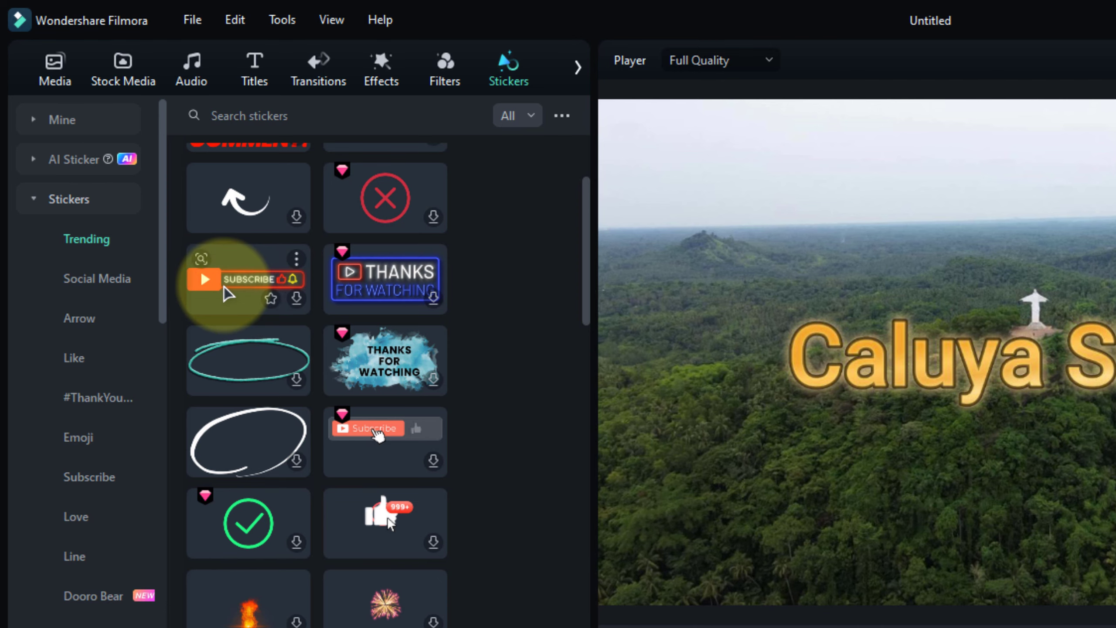
click(237, 301)
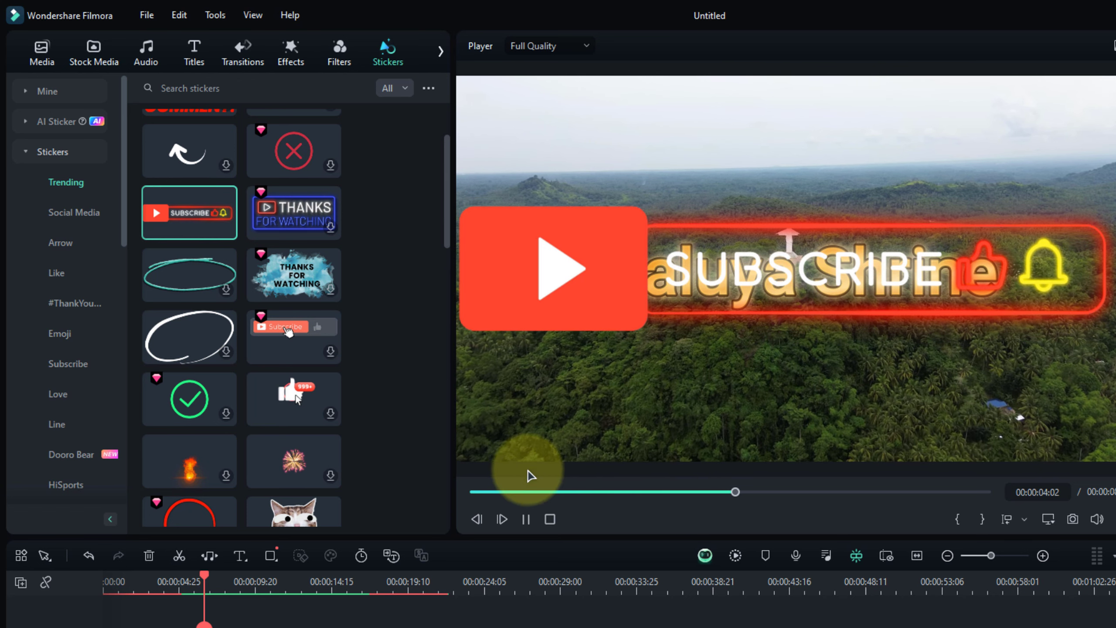
click(526, 520)
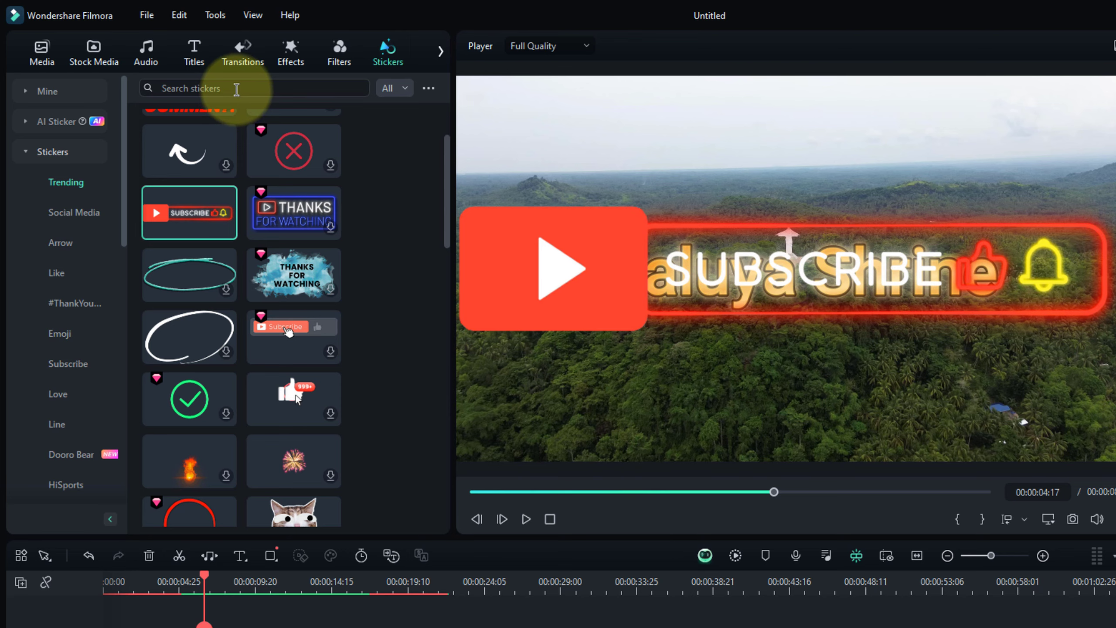
- Find a sticker with the search term "youtube", place the fiery Subscribe one directly after the Caluya Shrine title, and check its playback
click(237, 90)
text(you)
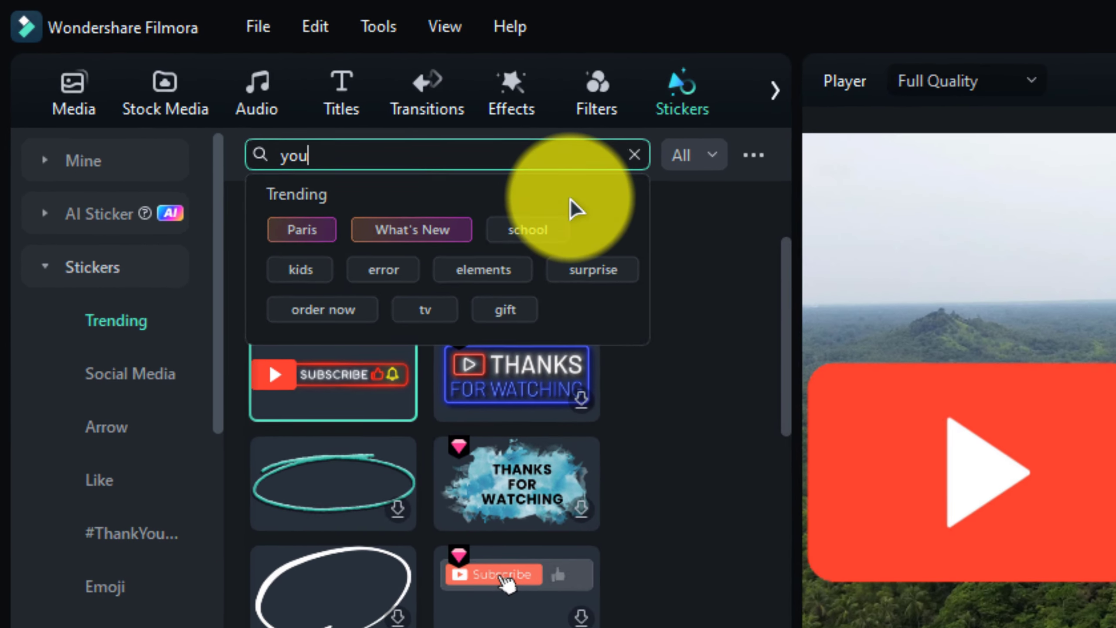
text(tube)
key(Return)
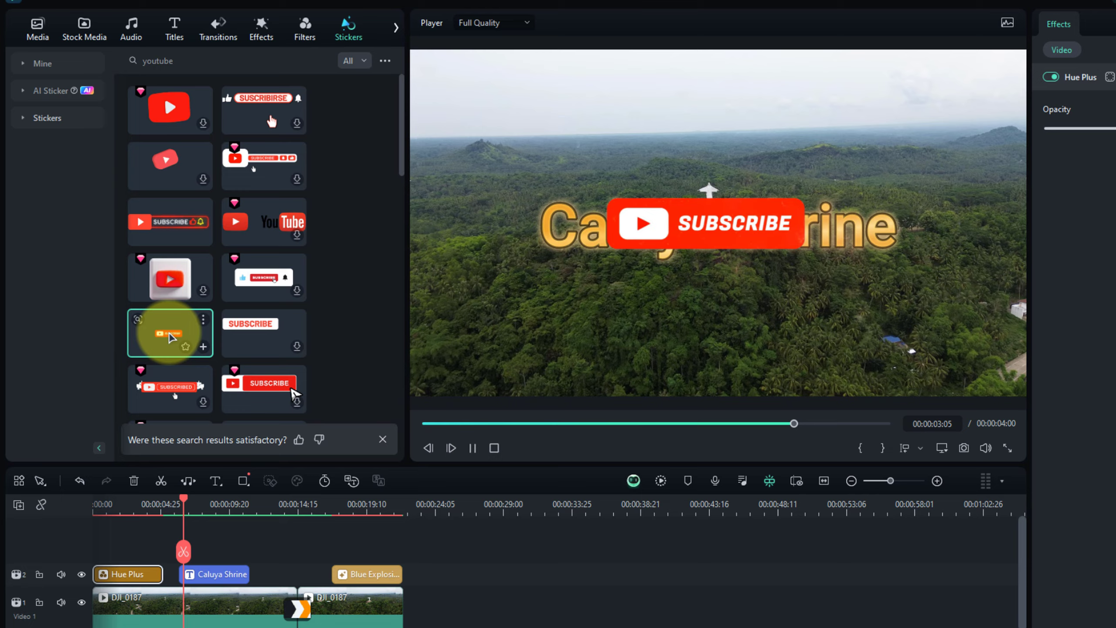
drag(189, 407, 253, 544)
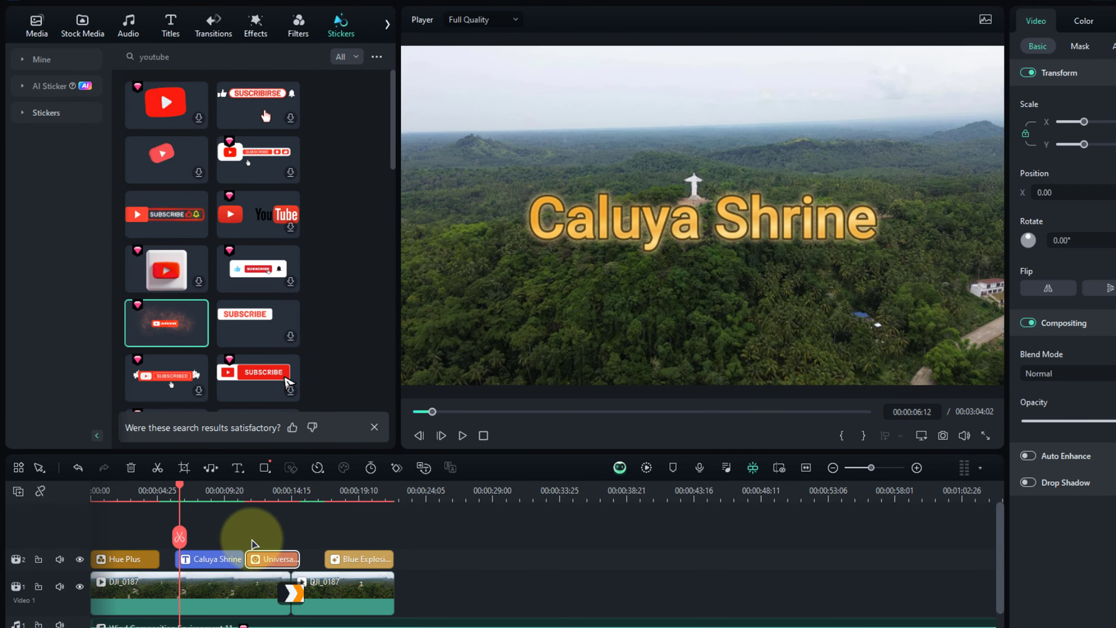
click(228, 489)
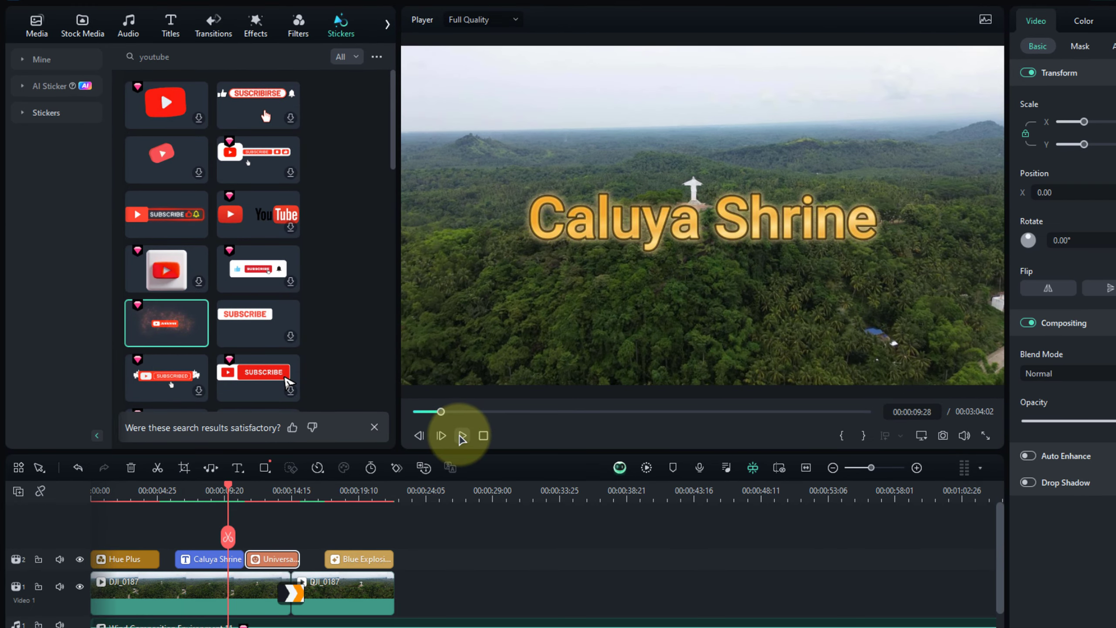
click(462, 437)
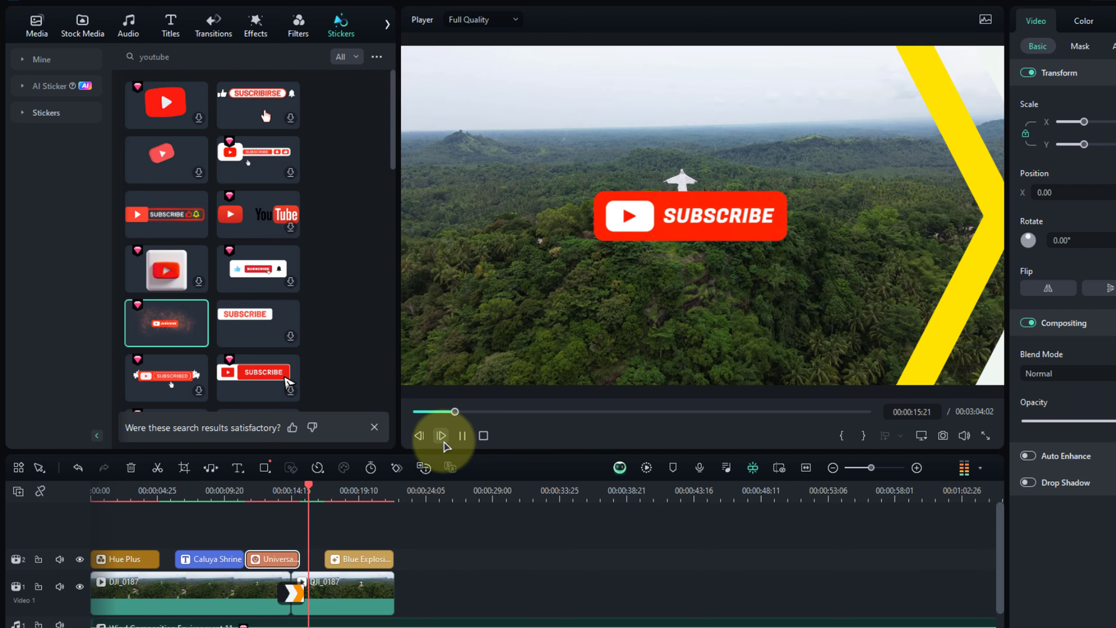
click(462, 436)
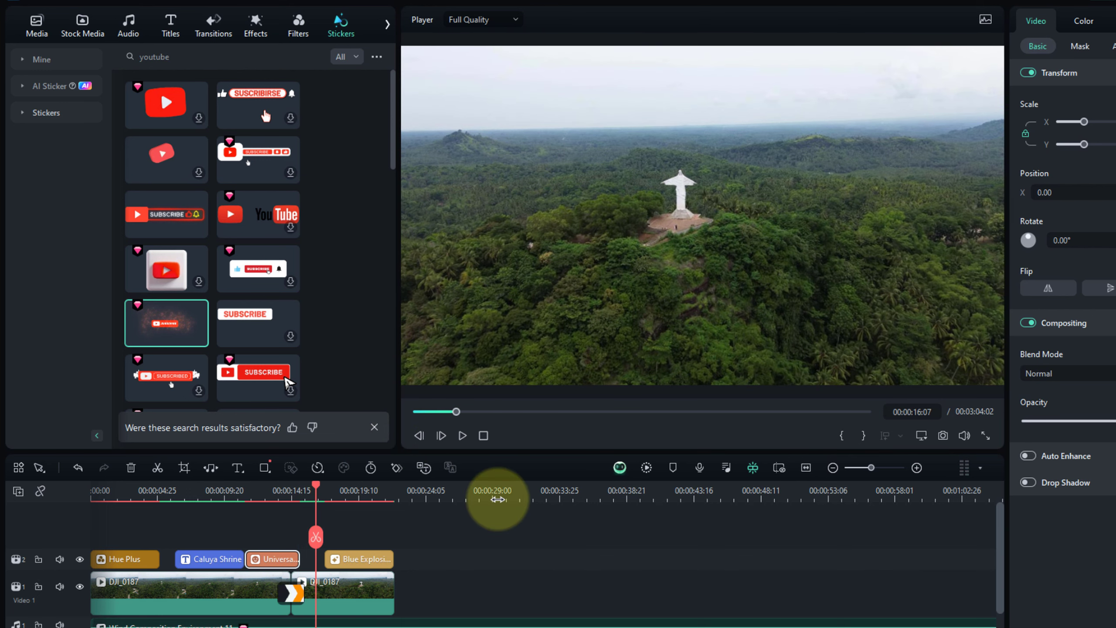